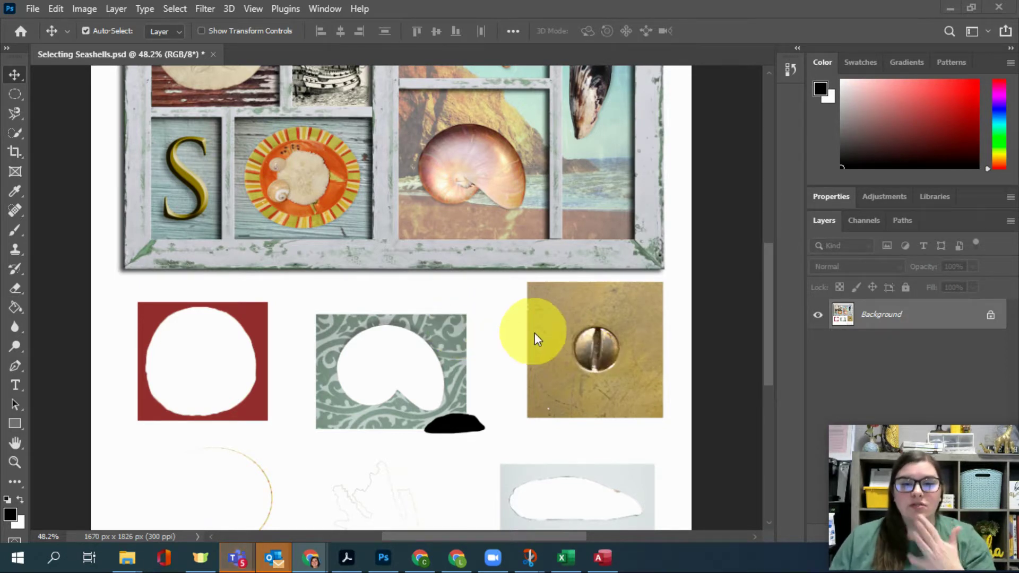
# Draw a 122 × 122 px circular selection centred on the round brass screw head below the frame
pyautogui.scroll(3, 652, 441)
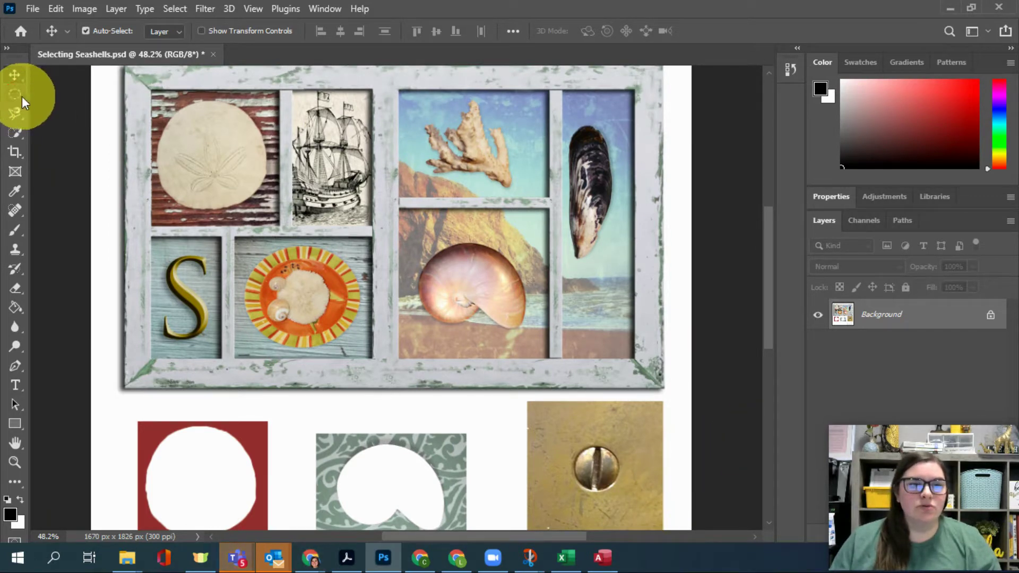
pyautogui.click(17, 97)
pyautogui.scroll(5, 605, 489)
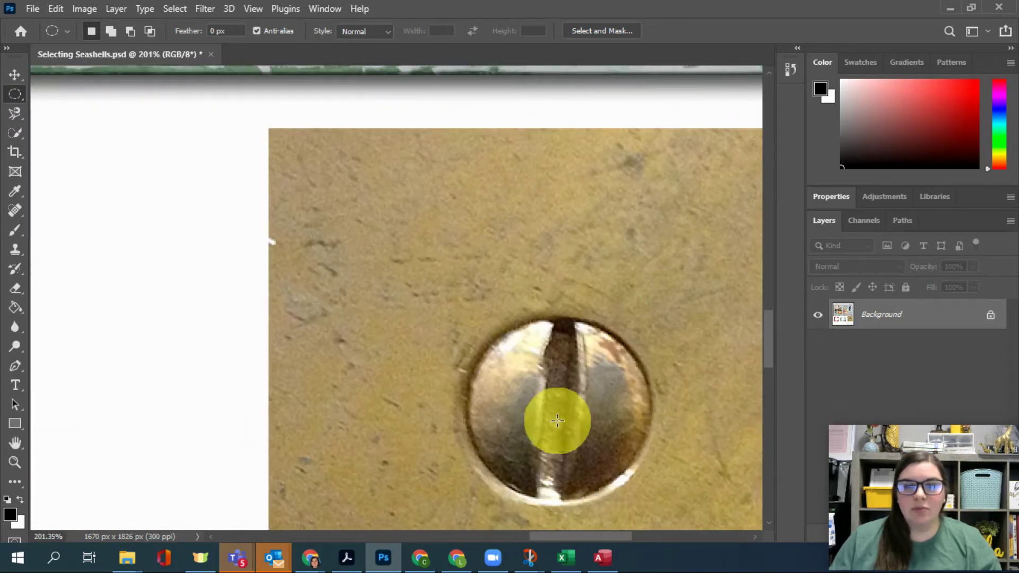
pyautogui.moveTo(556, 415); pyautogui.dragTo(646, 505)
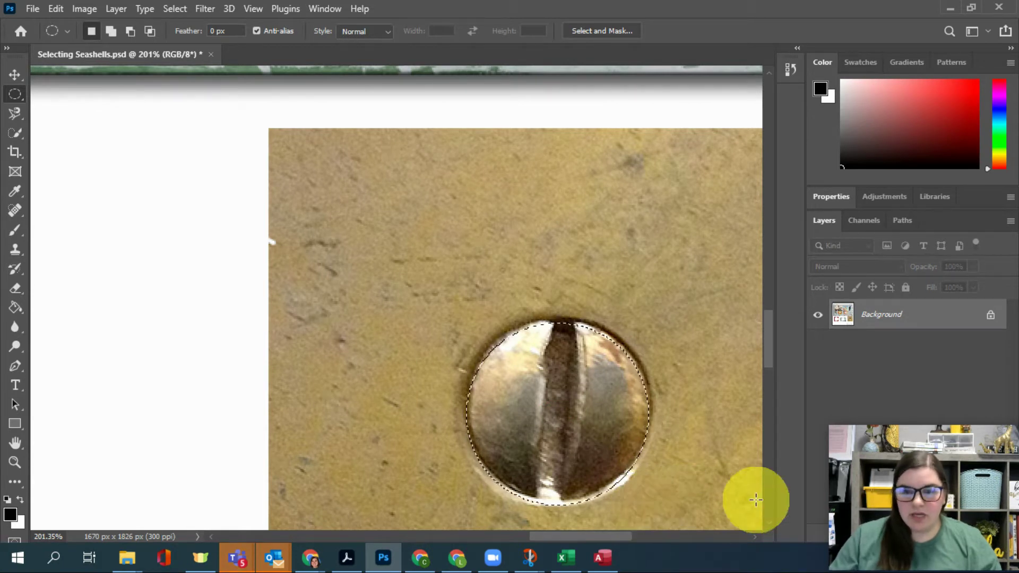
pyautogui.press('Right')
pyautogui.press('Right')
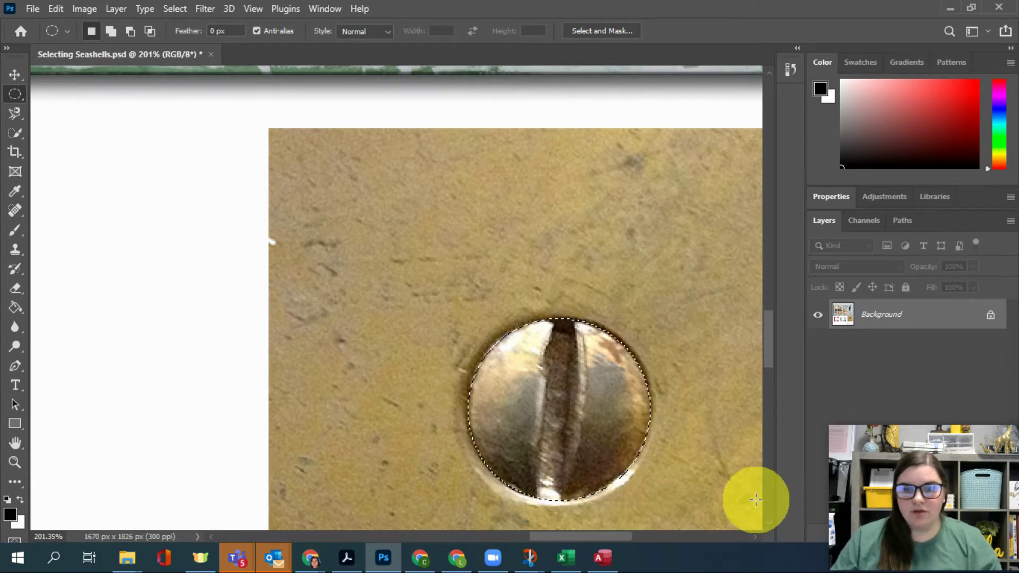
pyautogui.scroll(-5, 746, 425)
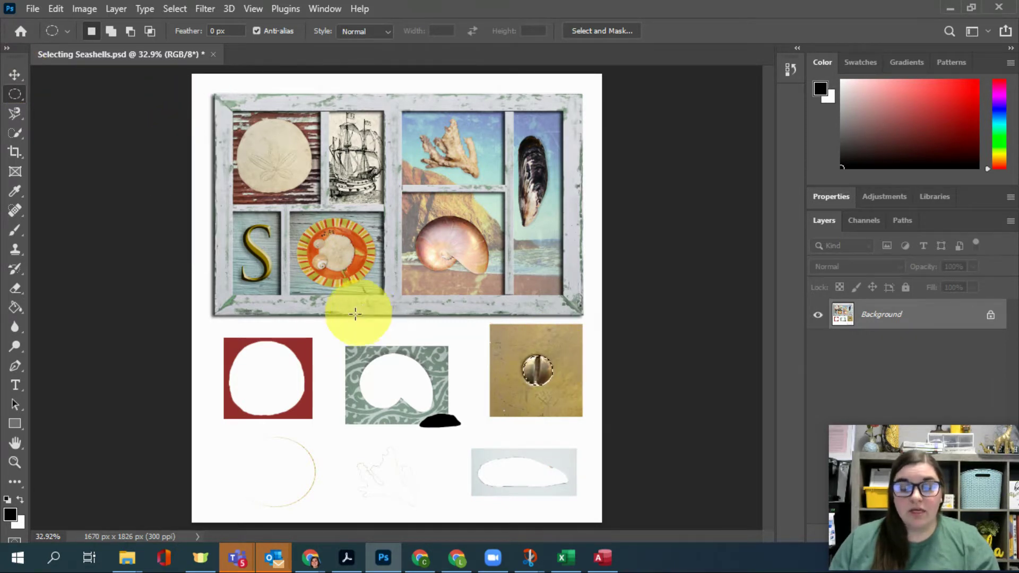
# Copy the screw head onto a new Layer 1 and drag it toward the frame
pyautogui.click(56, 8)
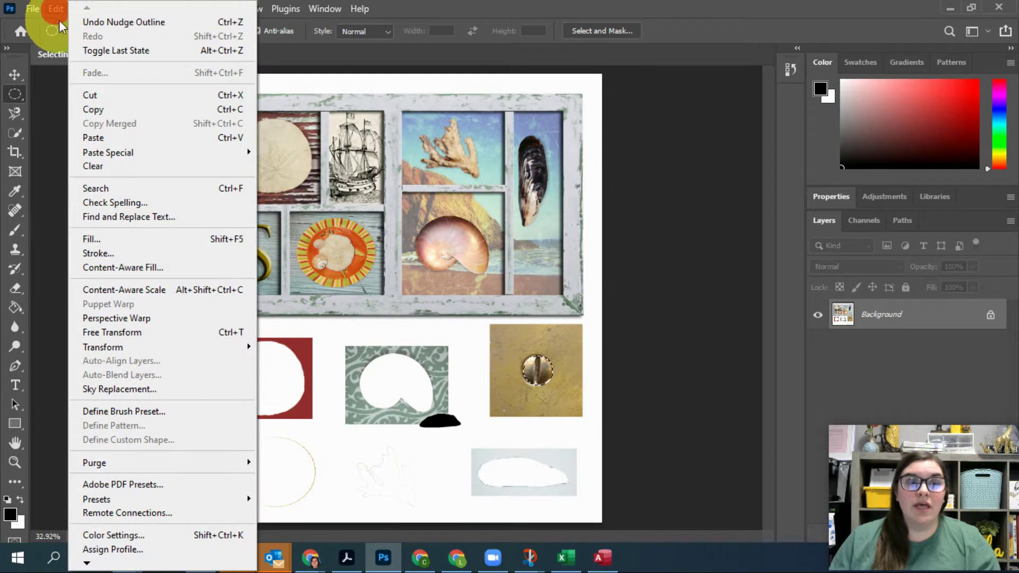
pyautogui.click(111, 109)
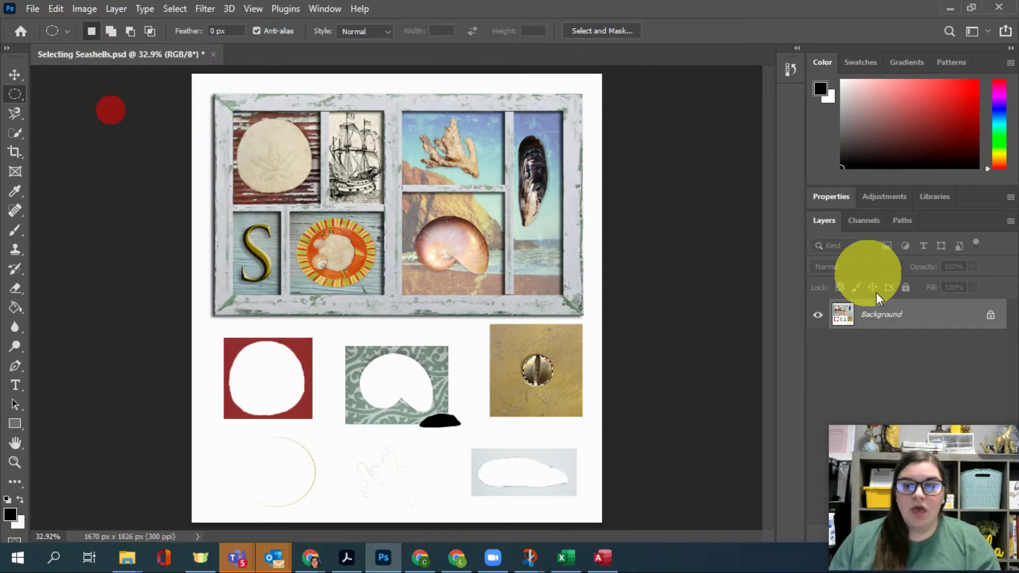
pyautogui.moveTo(859, 469); pyautogui.dragTo(653, 464)
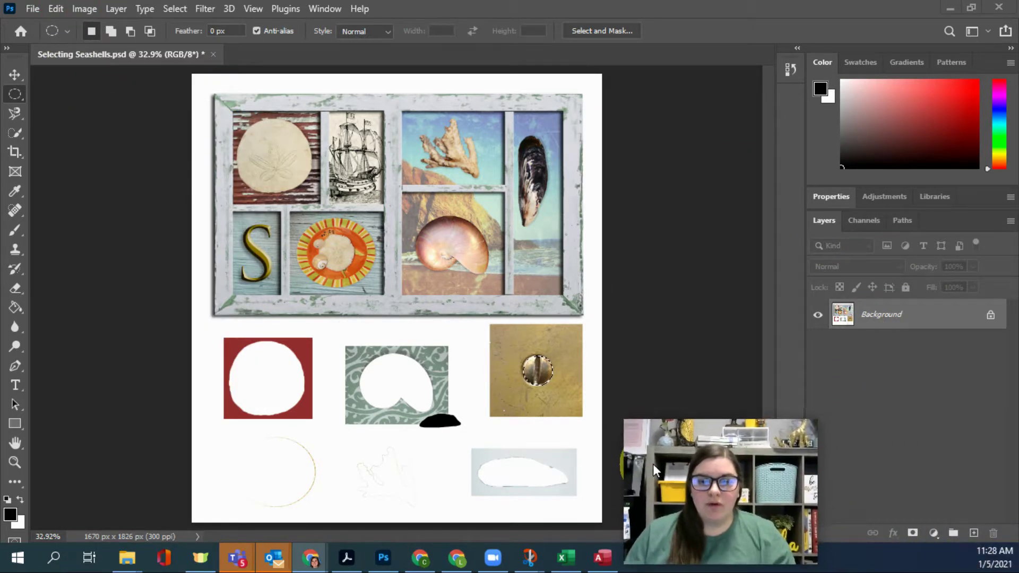
pyautogui.click(973, 533)
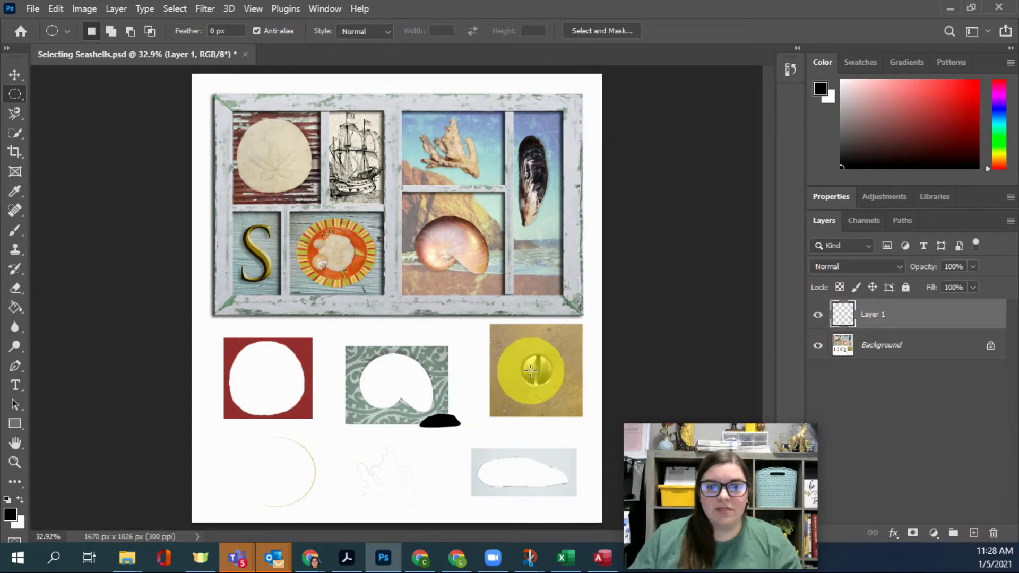
pyautogui.click(56, 11)
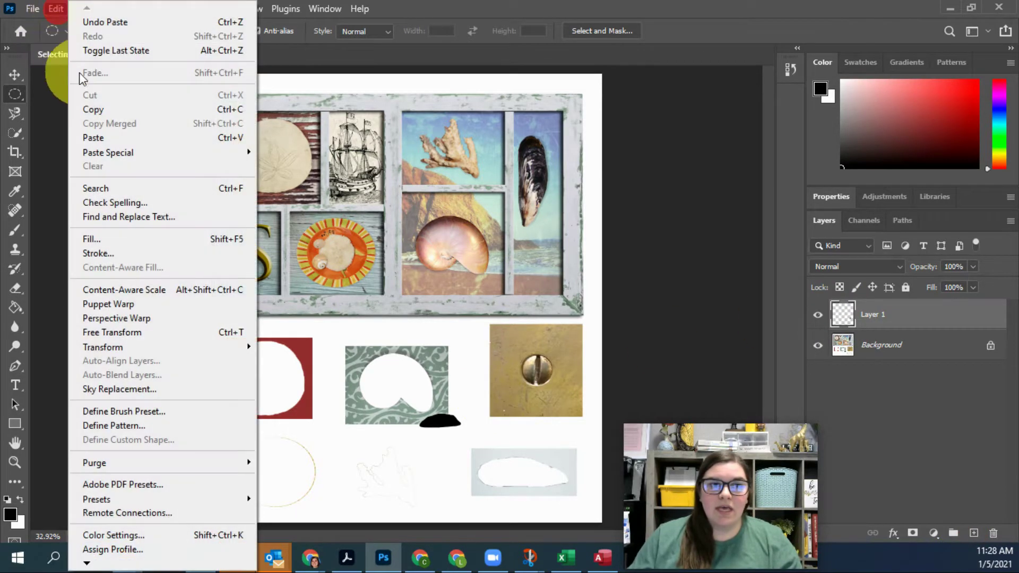
pyautogui.click(15, 78)
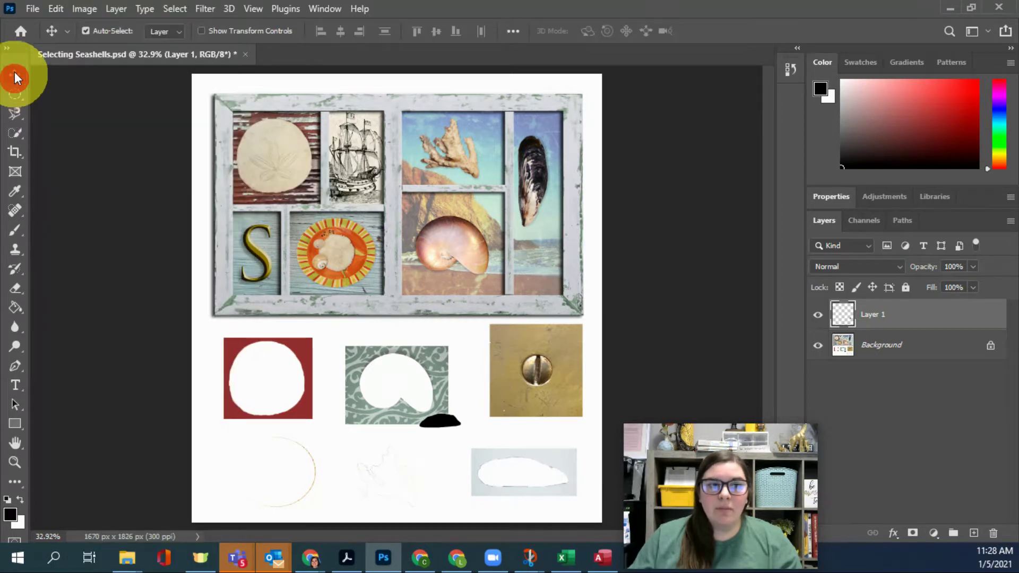
pyautogui.moveTo(548, 374); pyautogui.dragTo(570, 313)
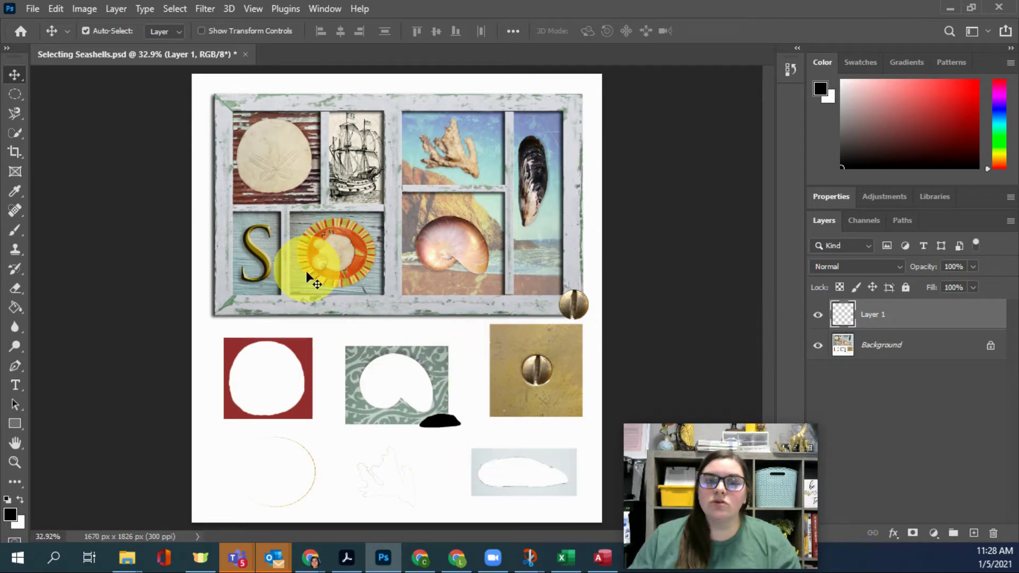
# Move the screw onto the frame's bottom-right corner with Auto-Select turned off
pyautogui.moveTo(578, 308); pyautogui.dragTo(414, 291)
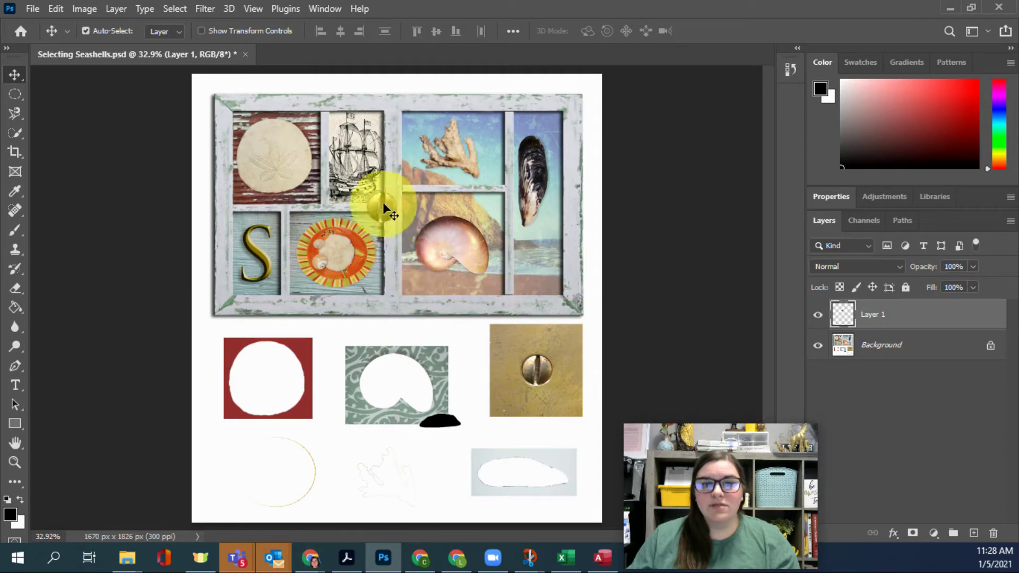
pyautogui.moveTo(383, 203); pyautogui.dragTo(578, 308)
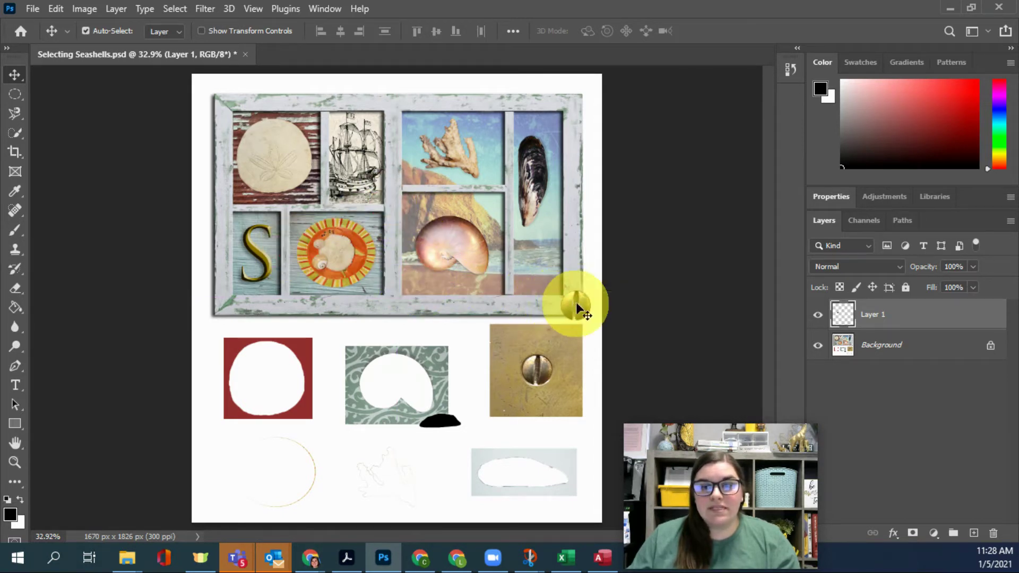
pyautogui.press('ctrl')
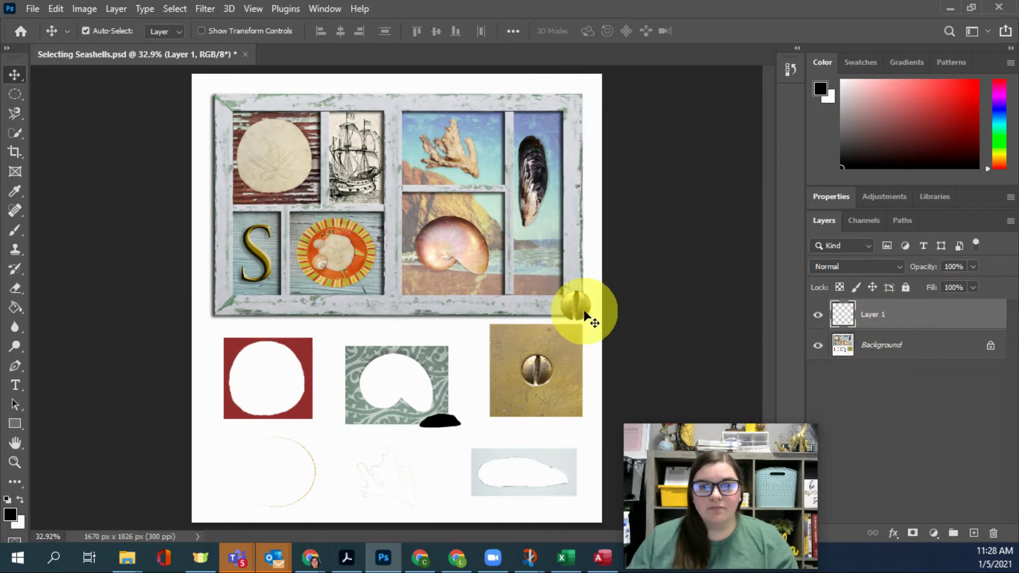
pyautogui.scroll(5, 585, 313)
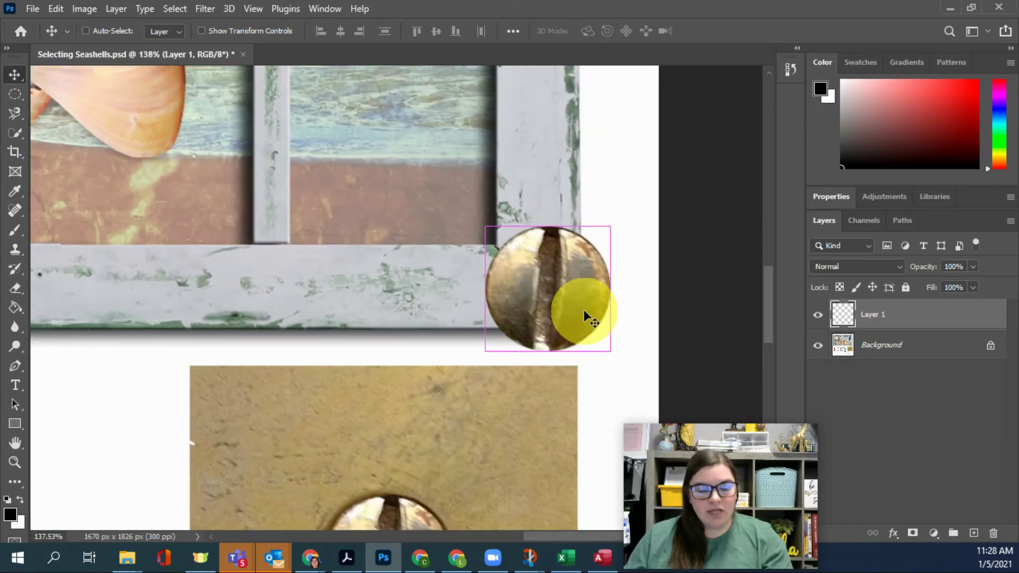
# Scale the screw to 38.92% and rotate it 19.73° to fit the corner
pyautogui.hotkey('ctrl', 't')
pyautogui.moveTo(613, 224); pyautogui.dragTo(580, 261)
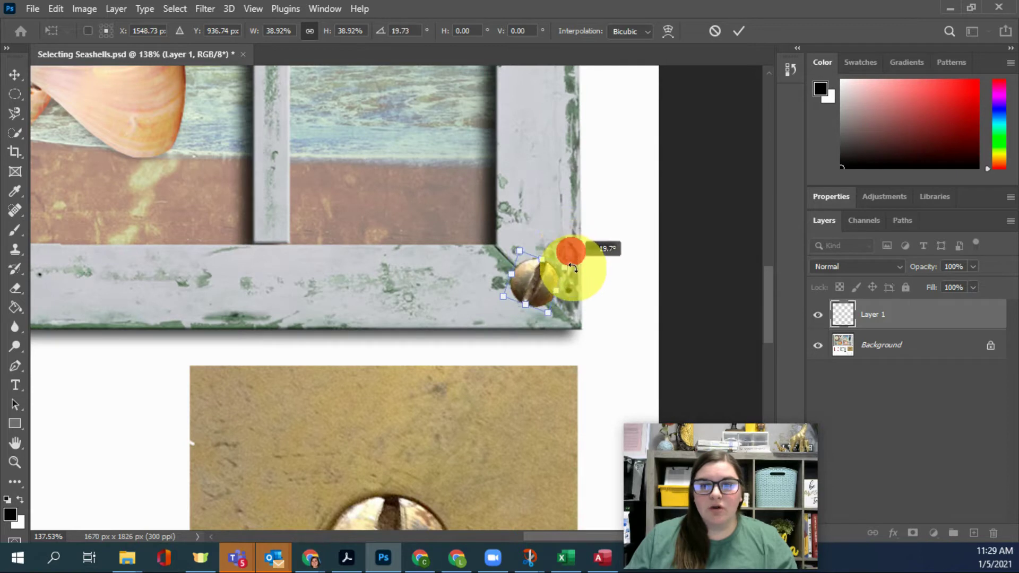
pyautogui.click(743, 32)
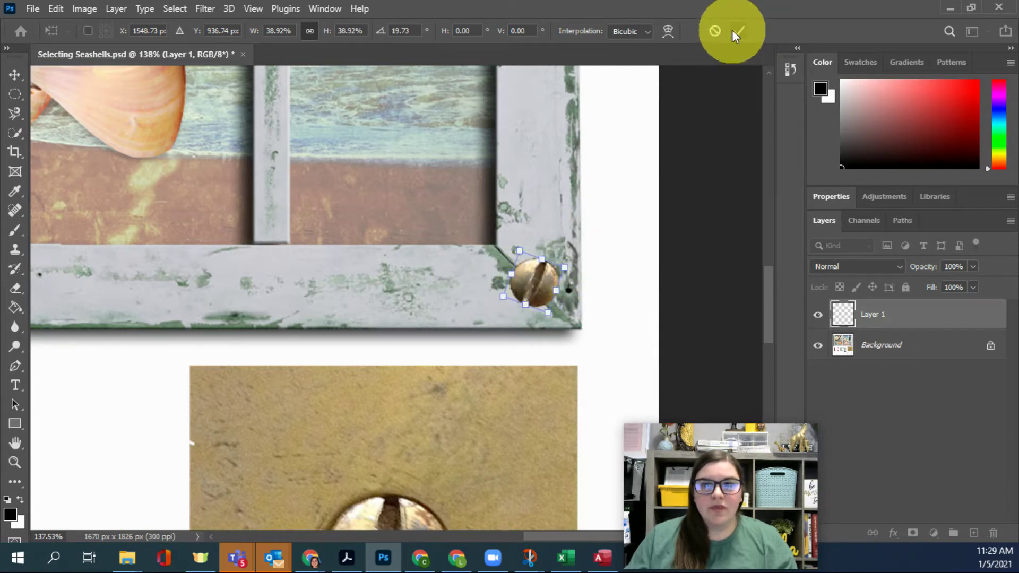
pyautogui.click(733, 32)
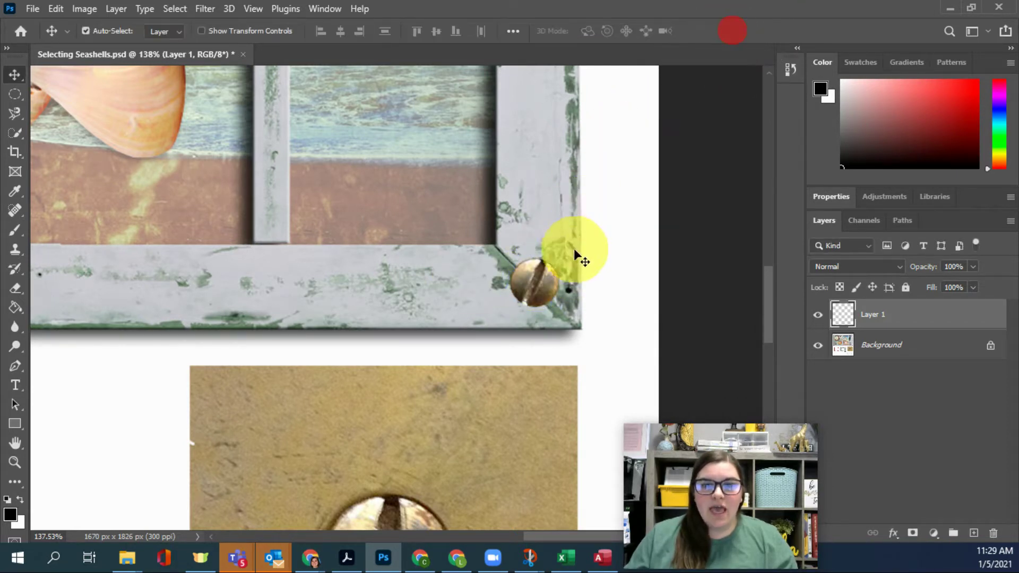
pyautogui.scroll(-5, 556, 267)
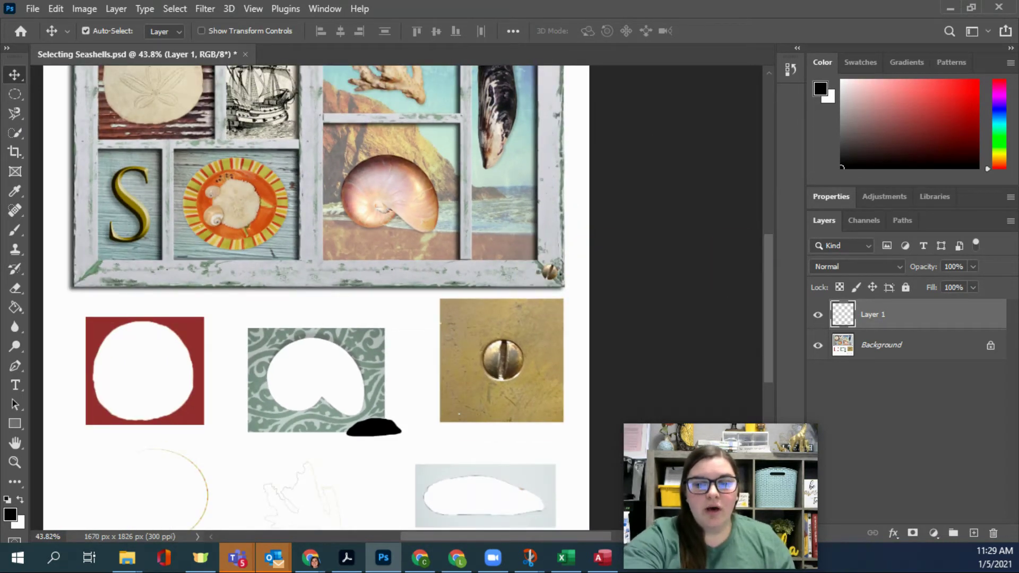
# Duplicate the screw layer as Layer 1 copy
pyautogui.rightClick(922, 316)
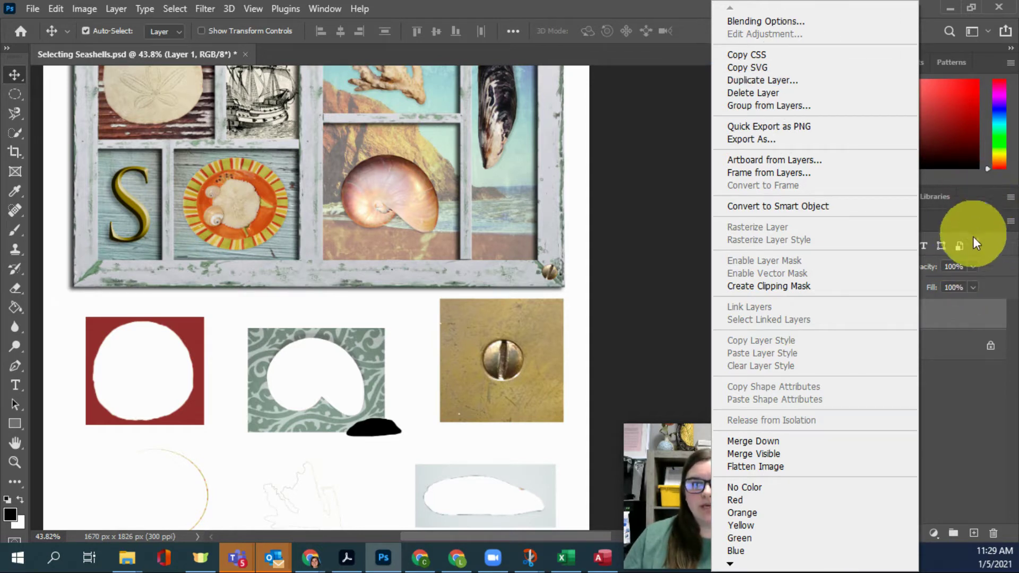
pyautogui.click(1005, 283)
pyautogui.moveTo(874, 317); pyautogui.dragTo(976, 539)
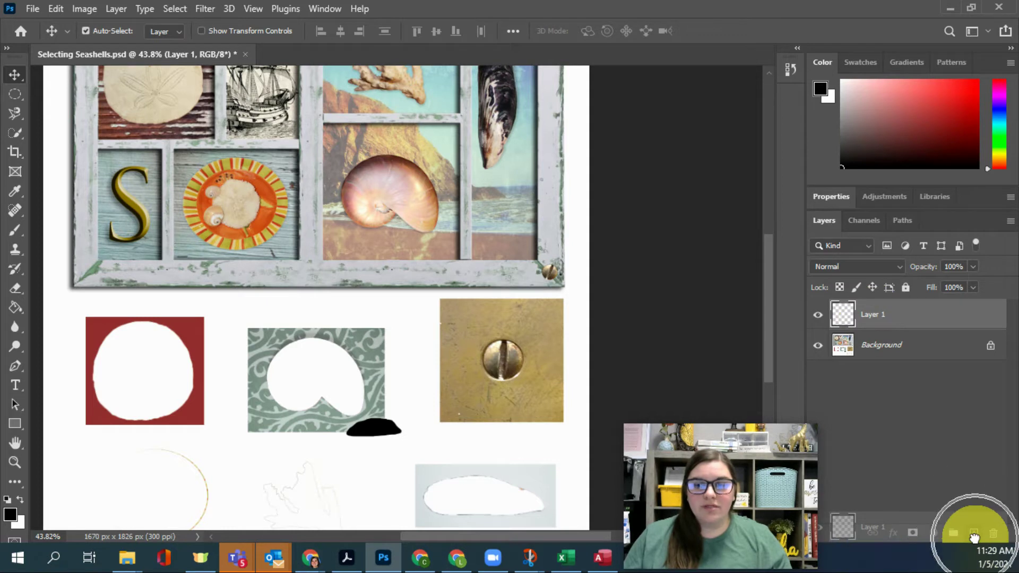
pyautogui.moveTo(975, 538); pyautogui.dragTo(975, 538)
pyautogui.click(910, 325)
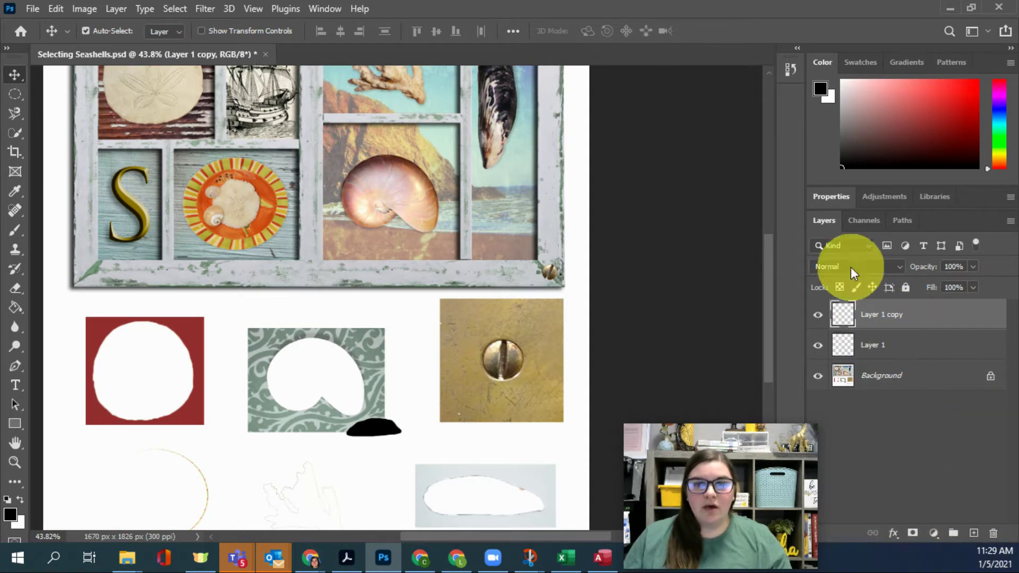
# Move the copied screw to the frame's top-right corner and rotate it −36.84°
pyautogui.moveTo(509, 276); pyautogui.dragTo(542, 146)
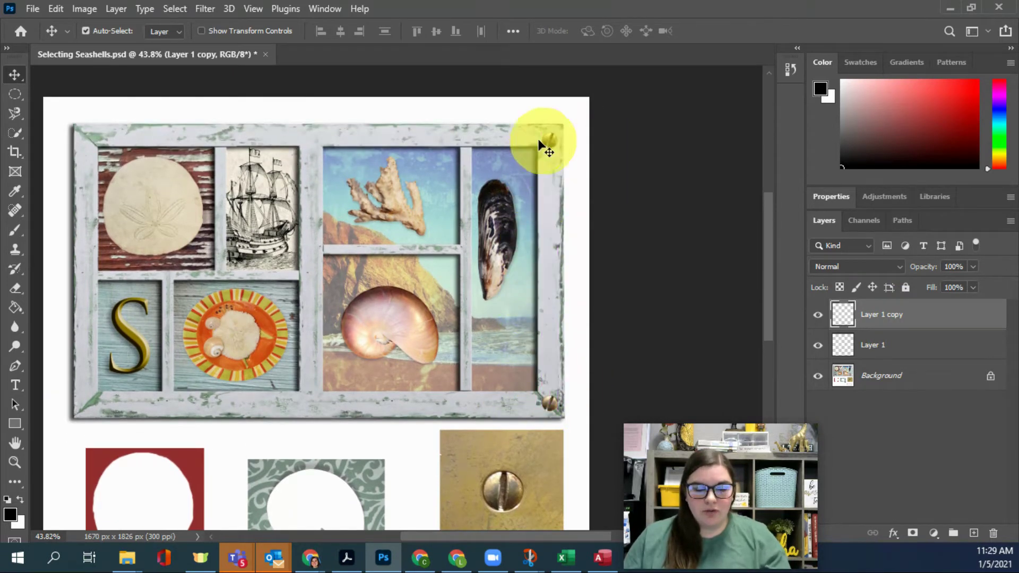
pyautogui.hotkey('ctrl', 't')
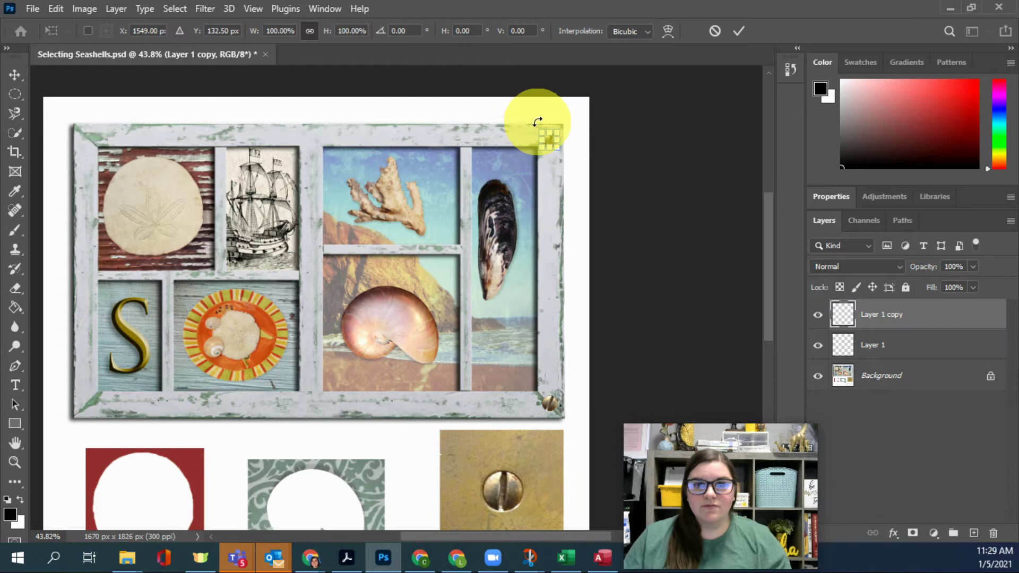
pyautogui.click(746, 30)
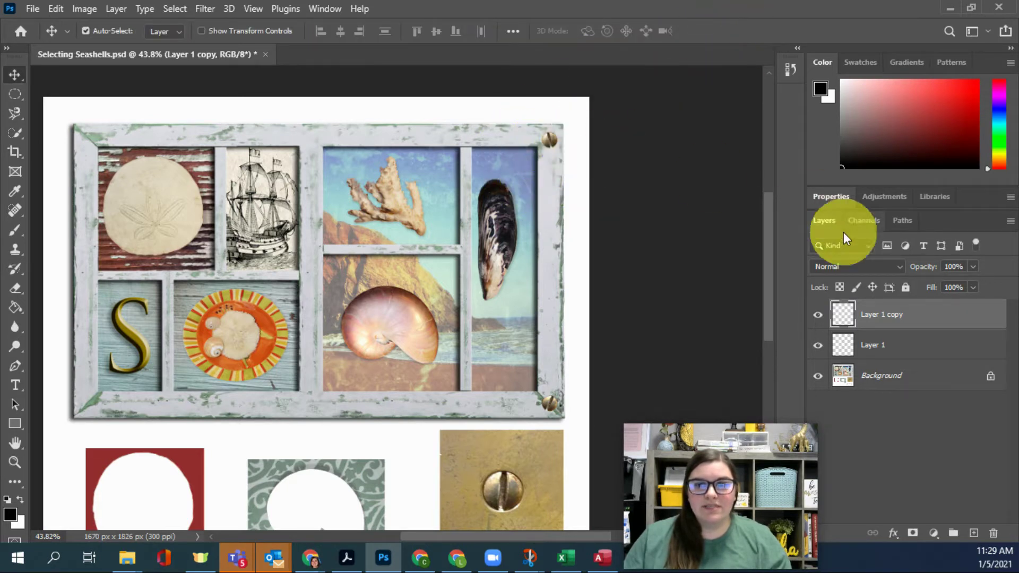
# Duplicate the screw as Layer 1 copy 2, placed and rotated in the top-left corner
pyautogui.moveTo(941, 335); pyautogui.dragTo(974, 533)
pyautogui.moveTo(552, 144); pyautogui.dragTo(89, 146)
pyautogui.hotkey('ctrl', 't')
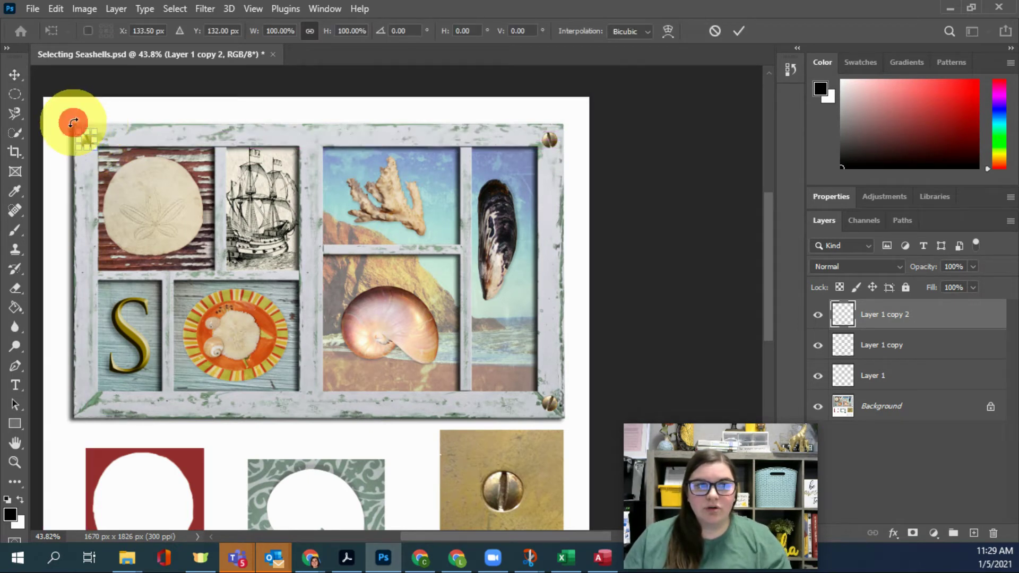
pyautogui.moveTo(73, 122); pyautogui.dragTo(71, 177)
pyautogui.press('Return')
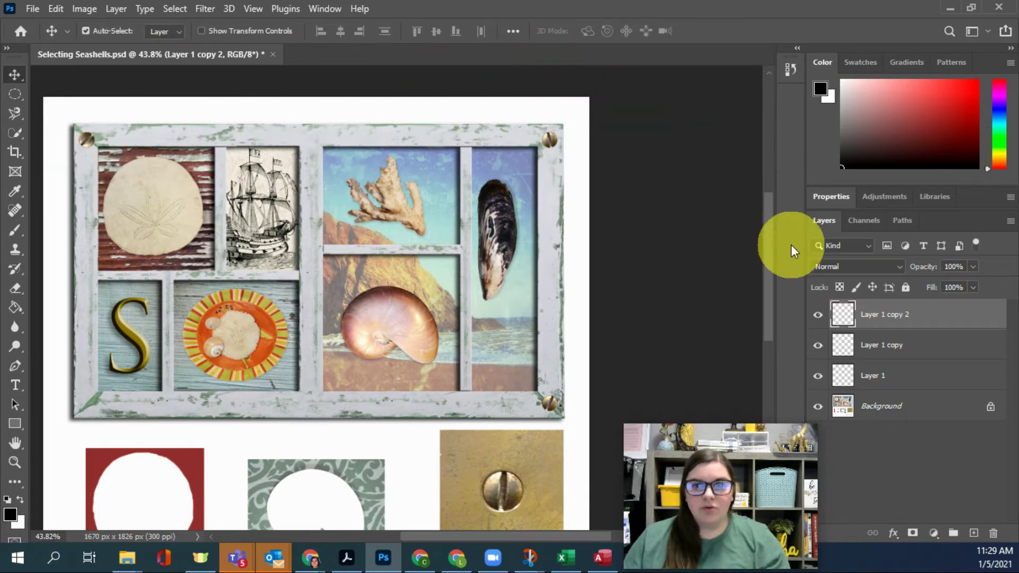
# Duplicate it again as Layer 1 copy 3 in the frame's bottom-left corner
pyautogui.moveTo(958, 313); pyautogui.dragTo(974, 533)
pyautogui.moveTo(83, 139); pyautogui.dragTo(60, 418)
pyautogui.hotkey('ctrl', 't')
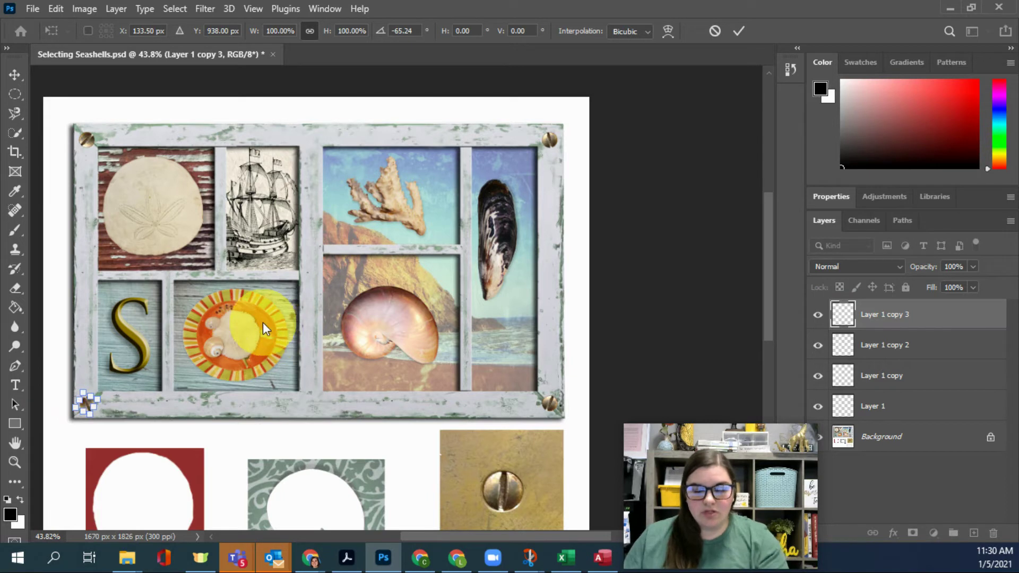
pyautogui.press('Return')
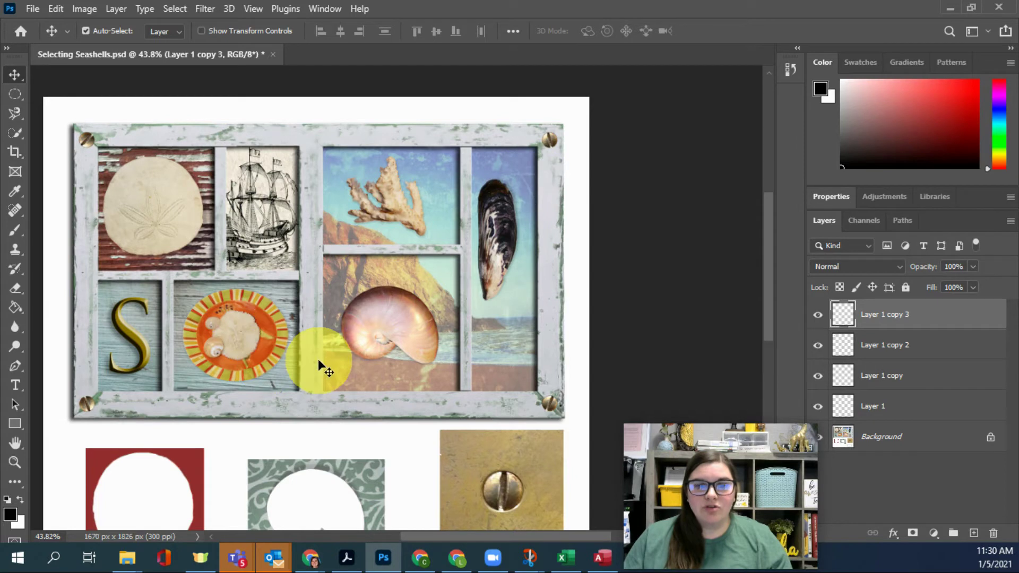
# Drag the cms logo image from the Pictures folder onto the seashell canvas as a new layer
pyautogui.moveTo(122, 565)
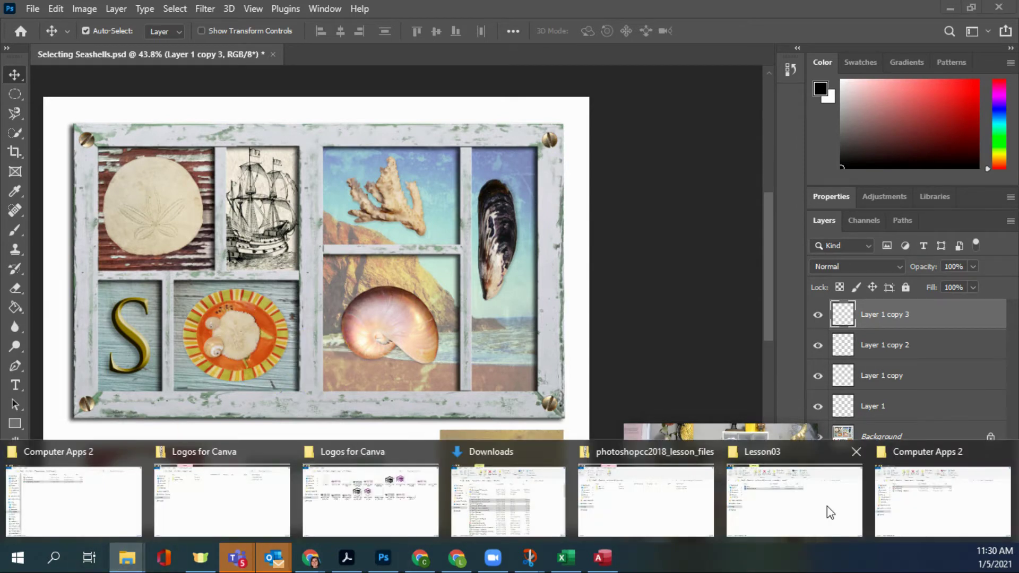
pyautogui.click(913, 504)
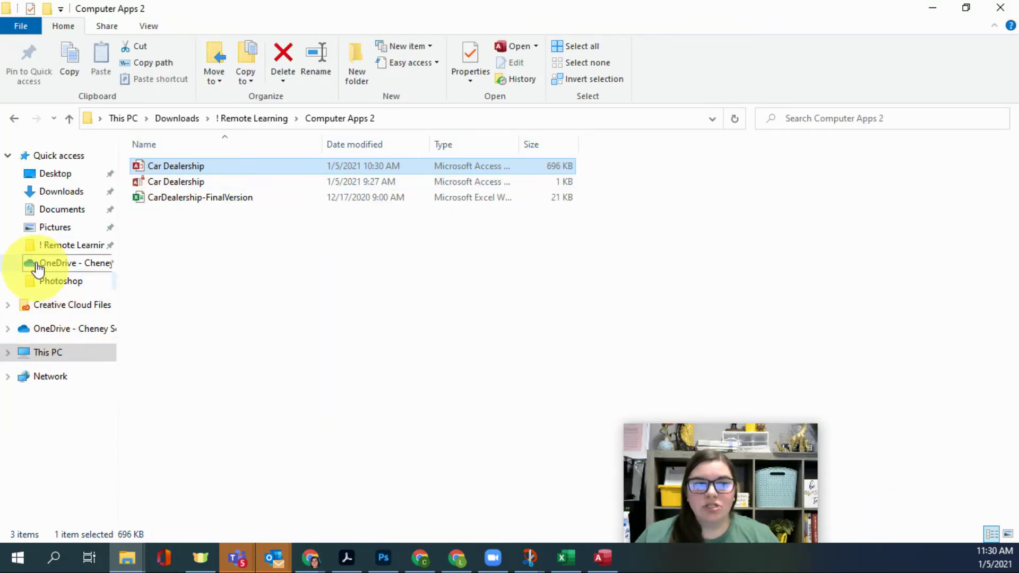
pyautogui.click(45, 228)
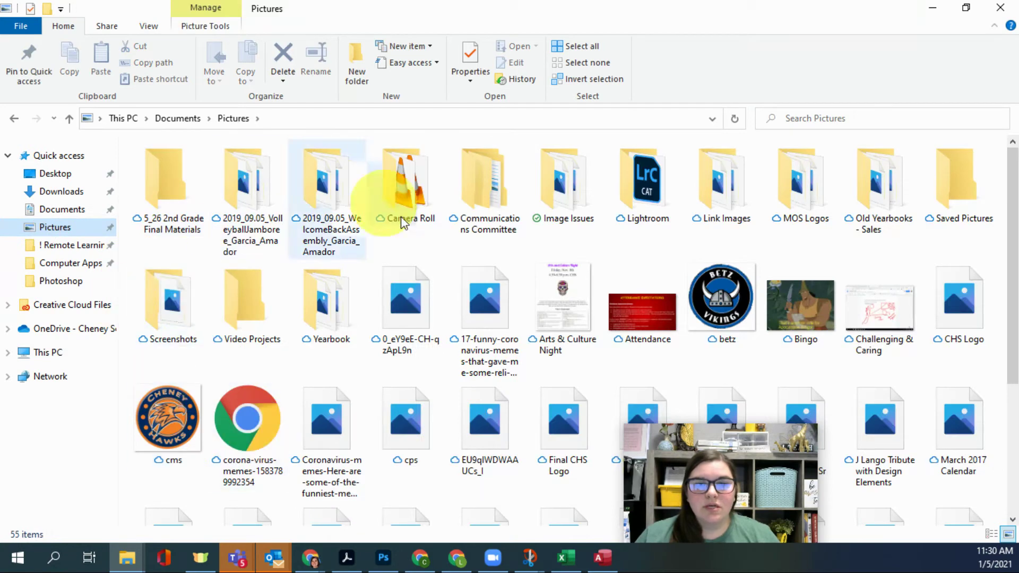
pyautogui.click(168, 420)
pyautogui.moveTo(653, 18); pyautogui.dragTo(676, 41)
pyautogui.moveTo(909, 452); pyautogui.dragTo(126, 374)
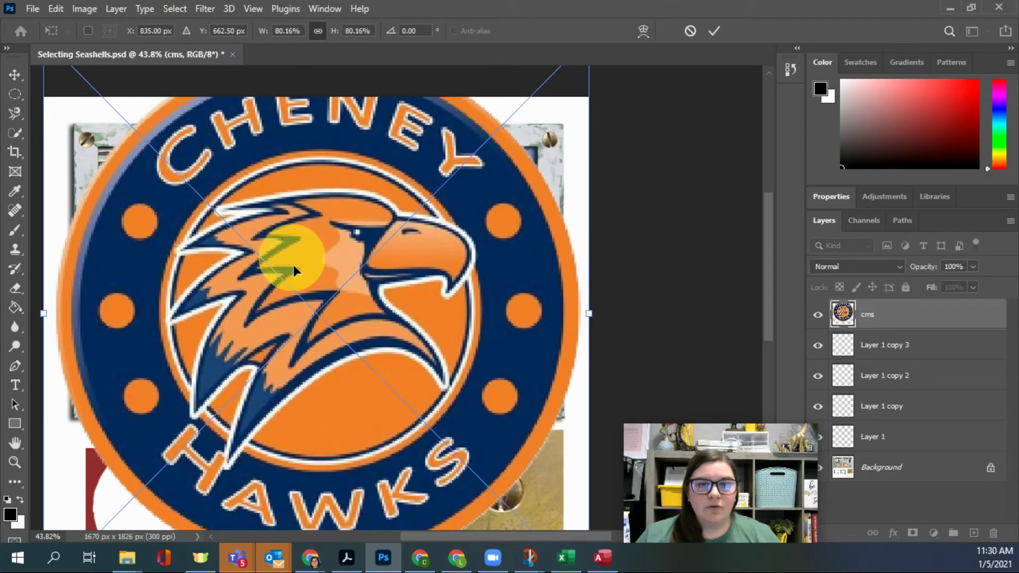
# Scale the cms logo to 52.5%, commit it, and centre it over the frame
pyautogui.moveTo(434, 291); pyautogui.dragTo(422, 359)
pyautogui.moveTo(578, 120); pyautogui.dragTo(425, 242)
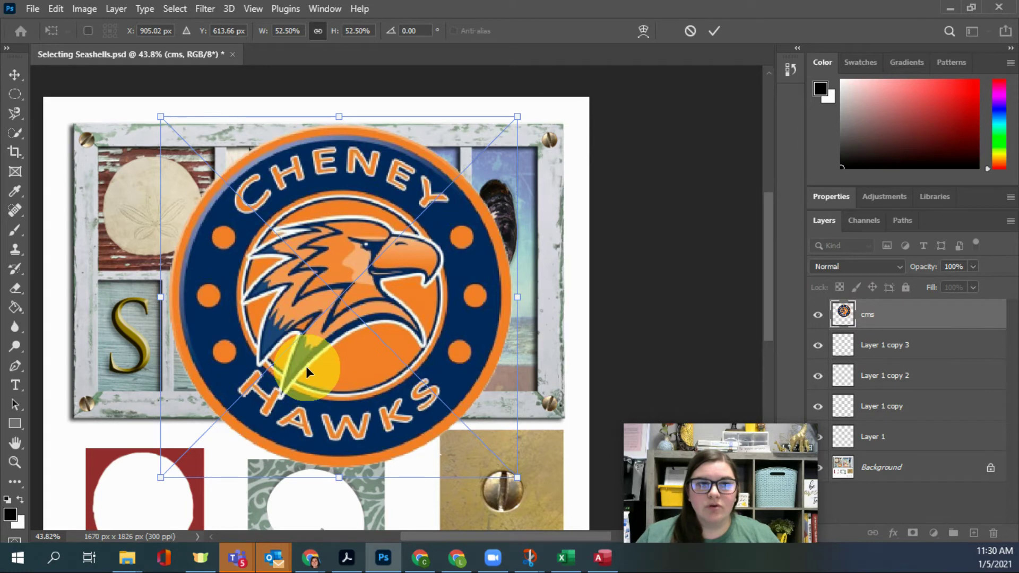
pyautogui.press('Return')
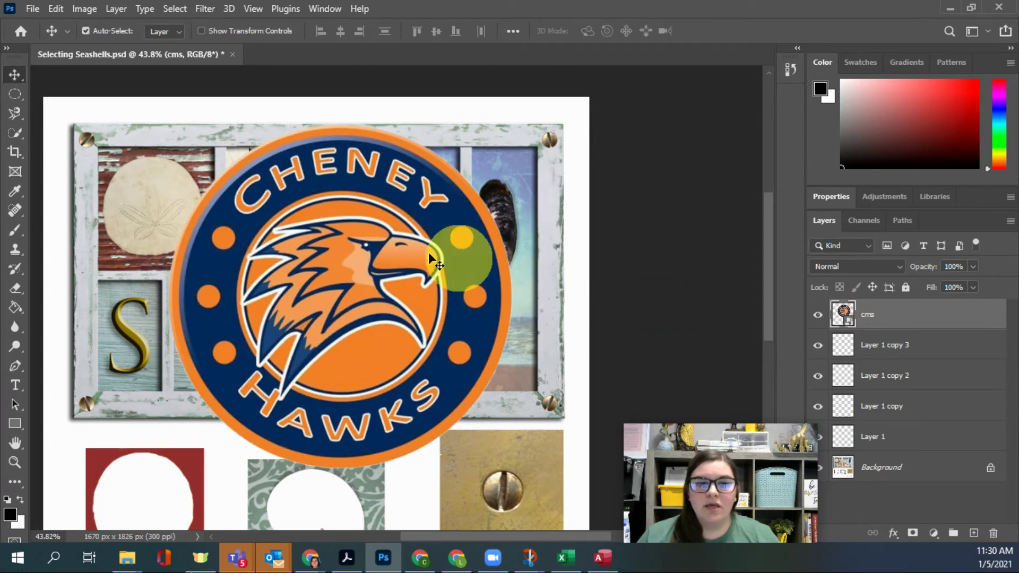
pyautogui.moveTo(361, 281); pyautogui.dragTo(333, 299)
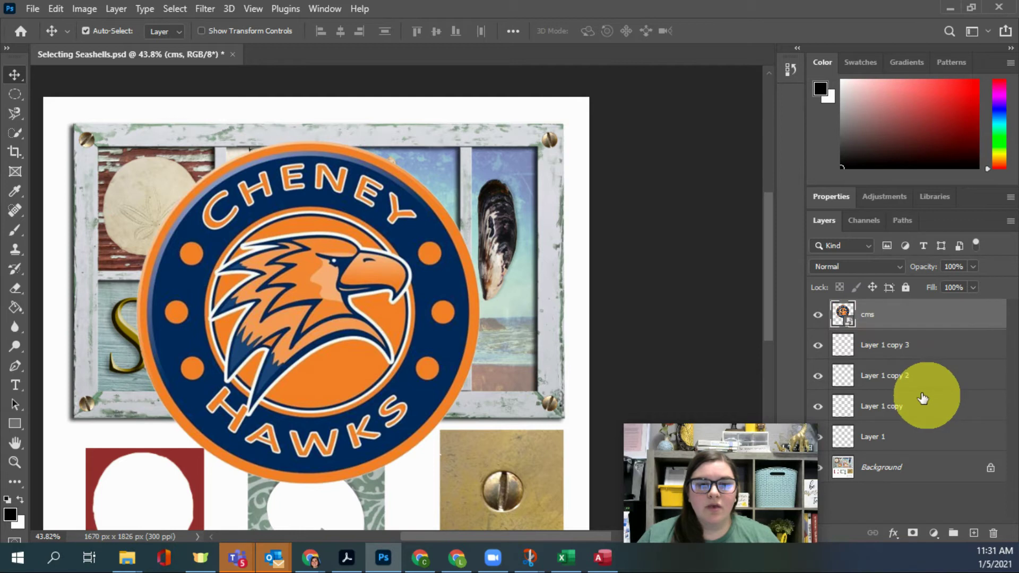
pyautogui.click(14, 95)
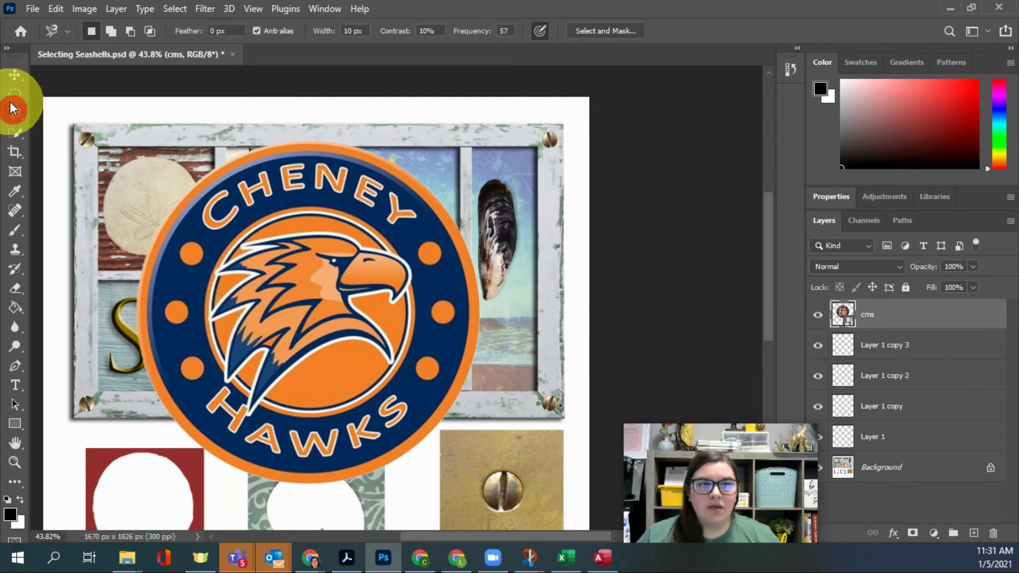
pyautogui.click(240, 225)
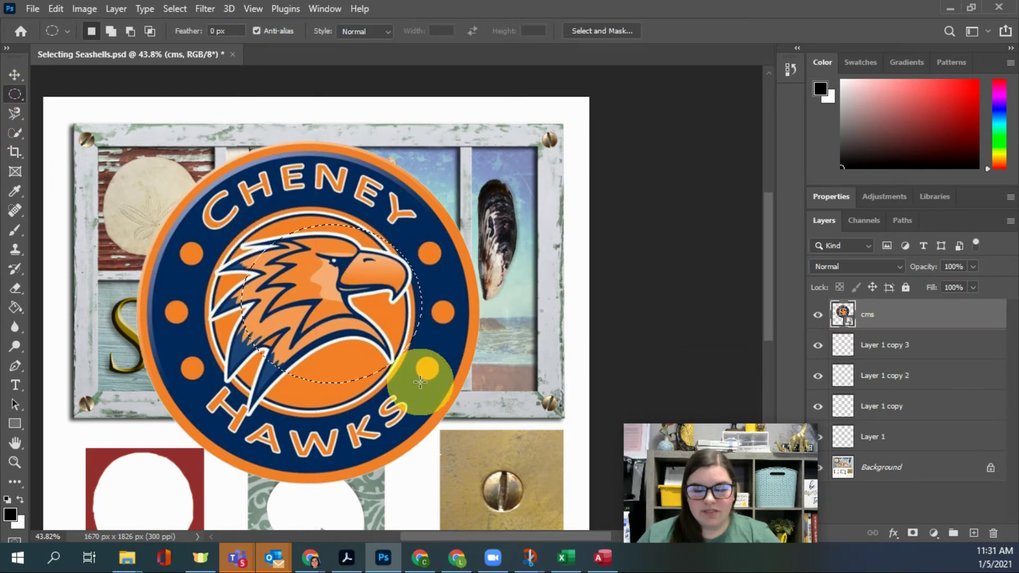
pyautogui.press('Delete')
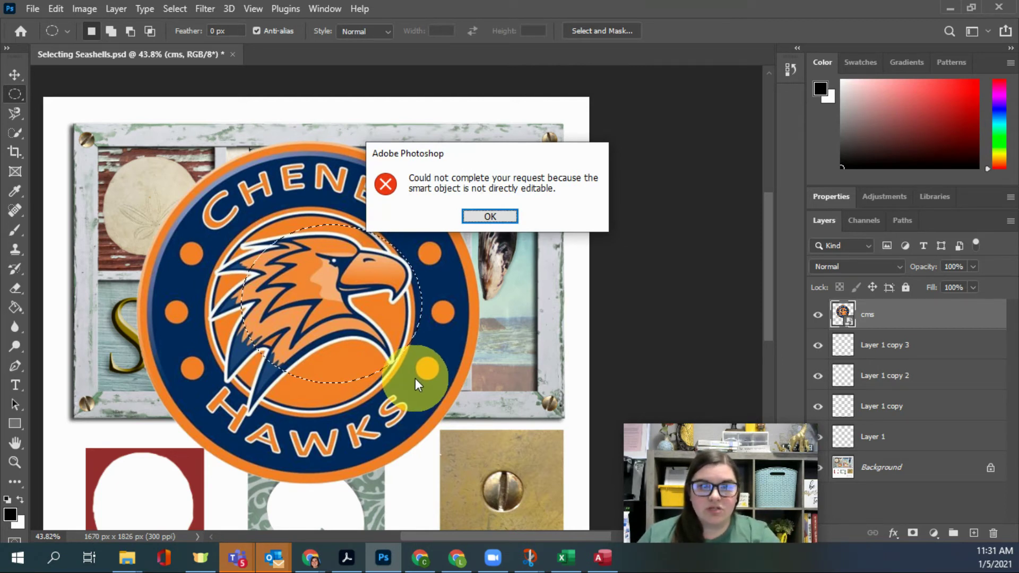
pyautogui.press('Return')
pyautogui.hotkey('ctrl', 'd')
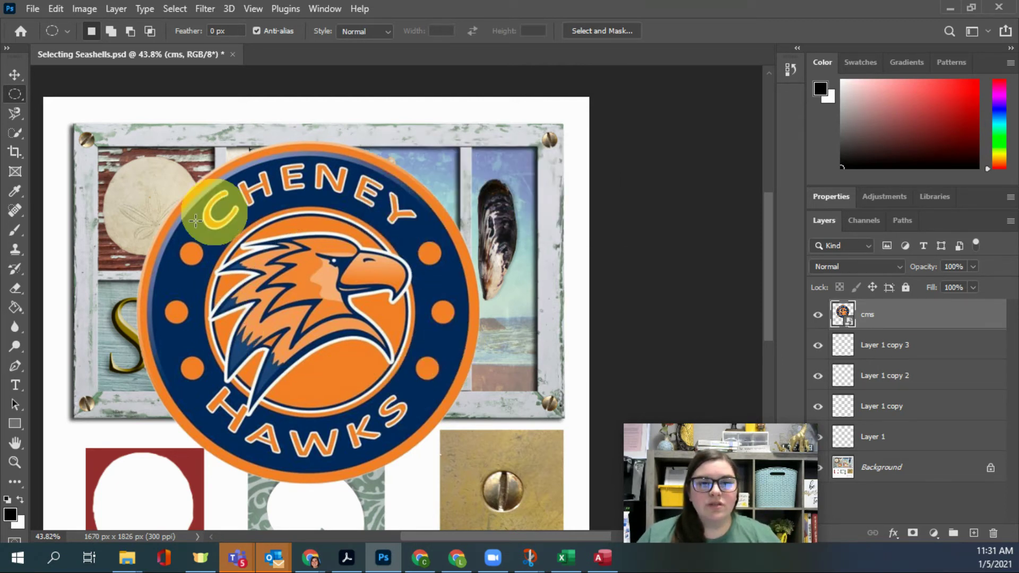
pyautogui.click(14, 74)
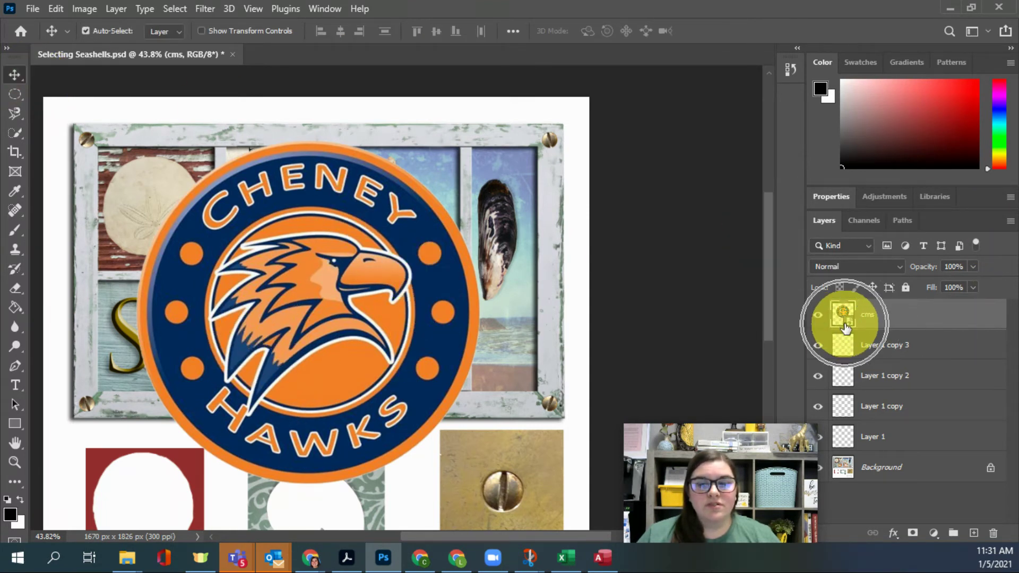
pyautogui.rightClick(934, 308)
# Rasterize the cms layer and delete an oval over the eagle to reveal the nautilus shell
pyautogui.click(822, 295)
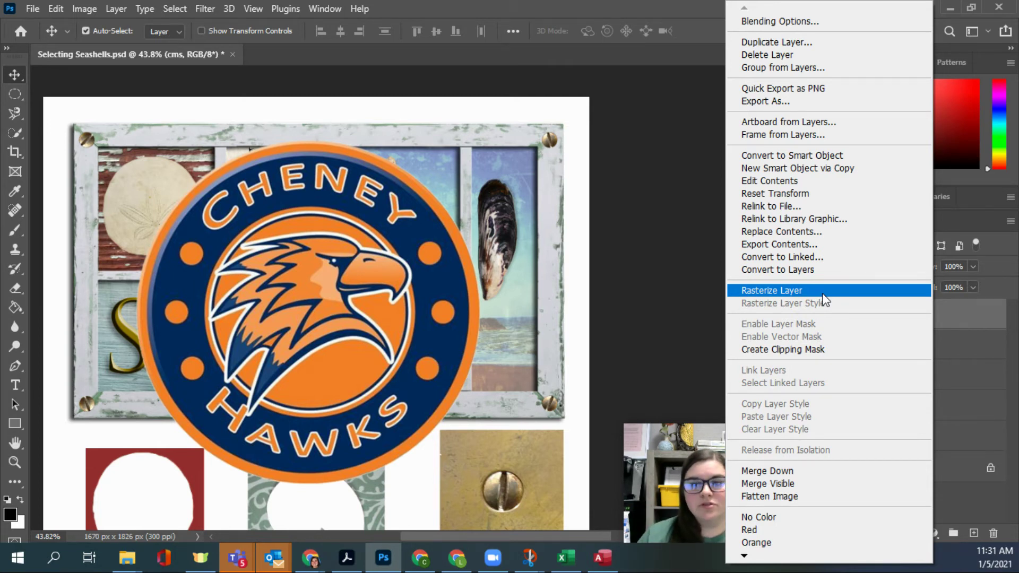
pyautogui.click(823, 293)
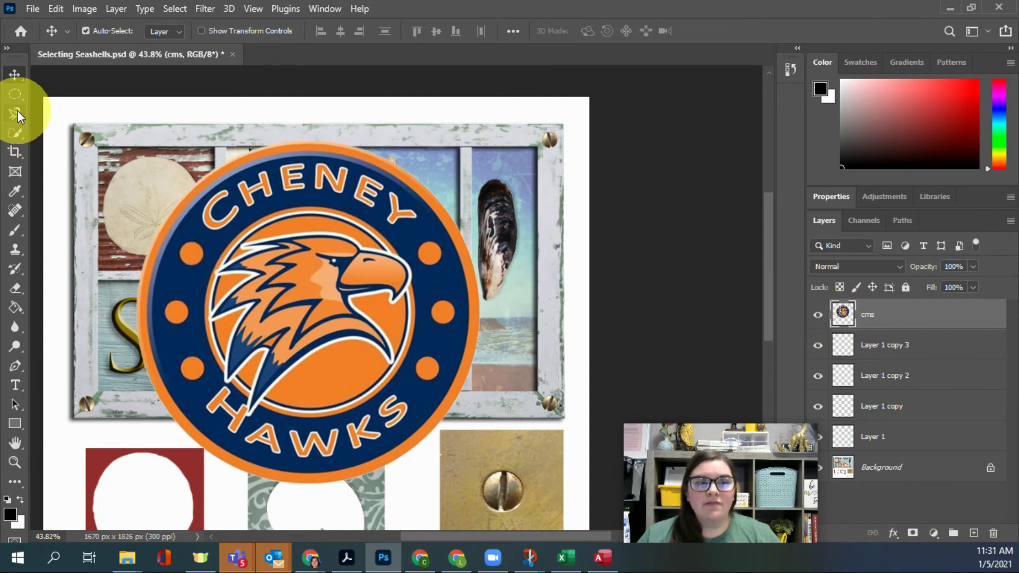
pyautogui.click(15, 95)
pyautogui.moveTo(282, 226); pyautogui.dragTo(416, 388)
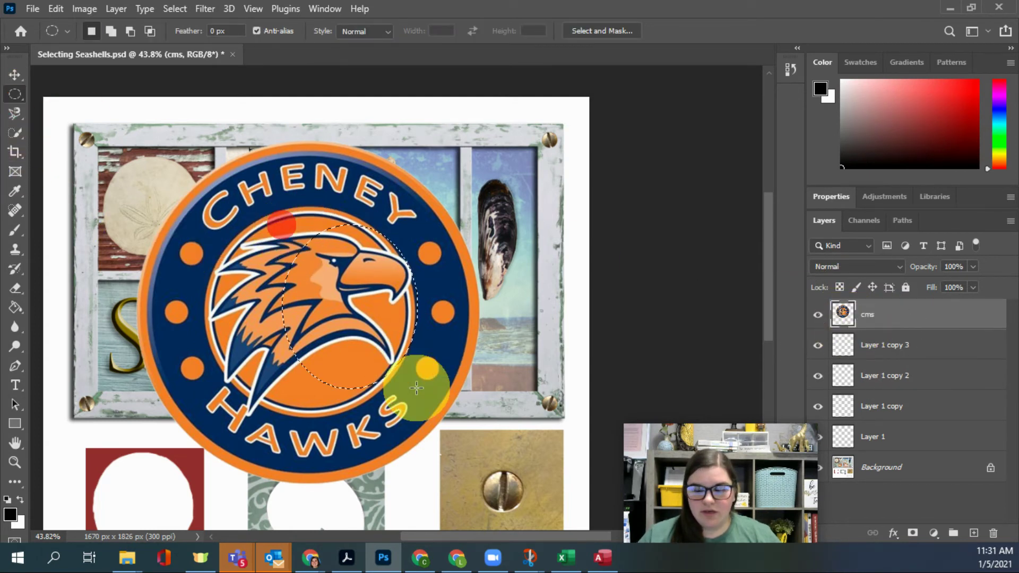
pyautogui.press('Delete')
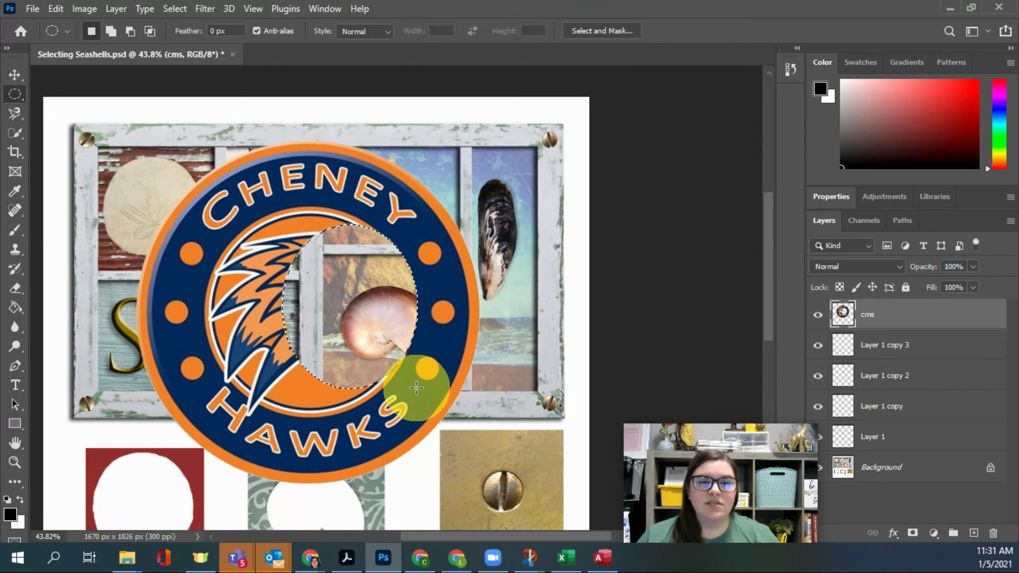
pyautogui.click(15, 75)
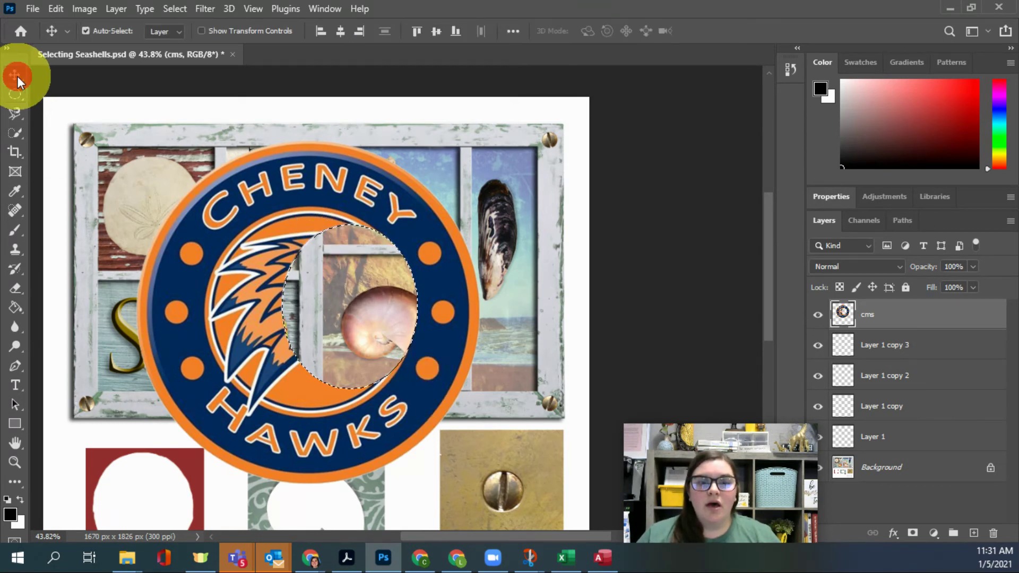
pyautogui.hotkey('ctrl', 'd')
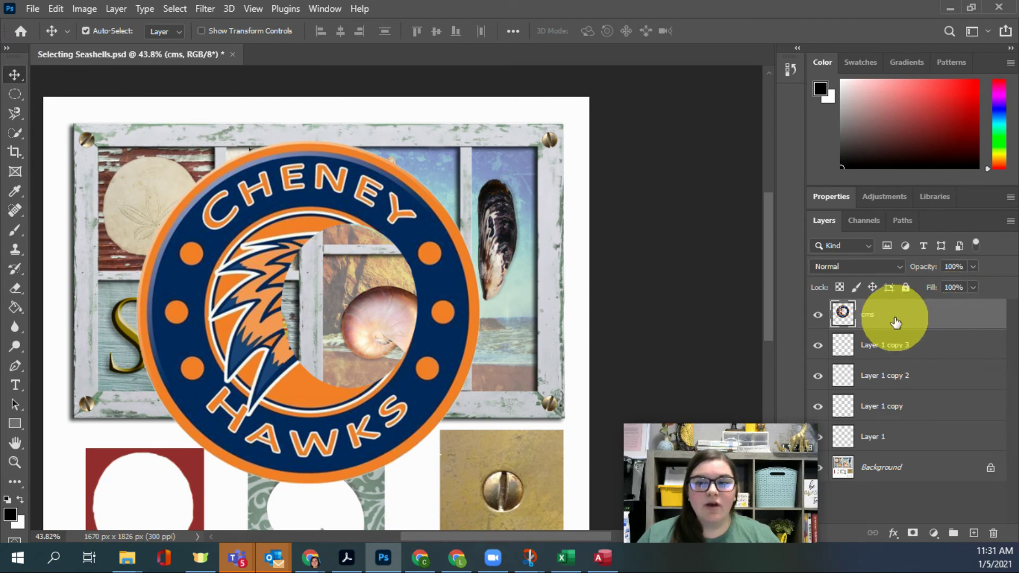
# Delete the cms logo layer by dragging it to the Layers panel trash
pyautogui.moveTo(978, 320); pyautogui.dragTo(994, 533)
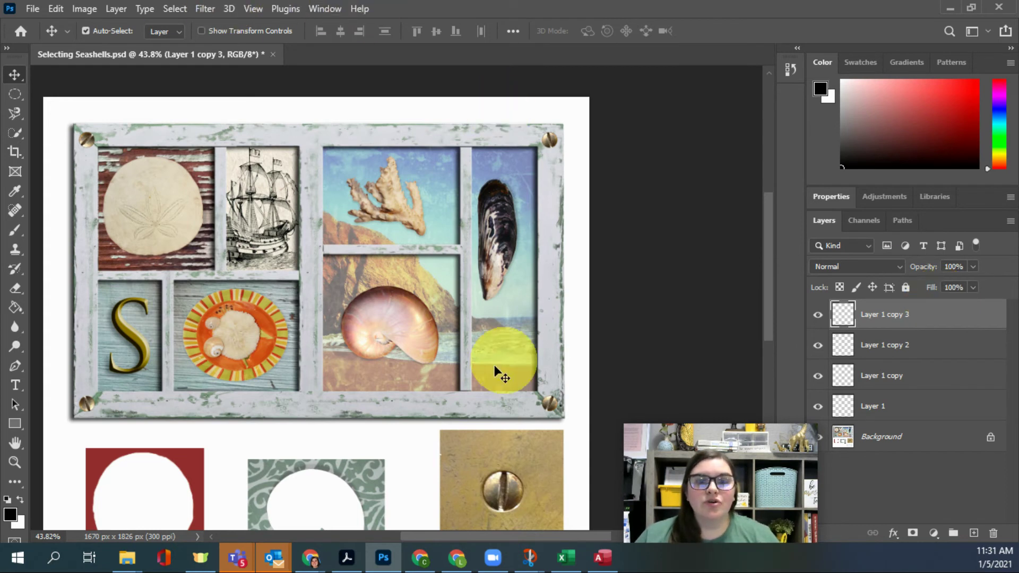
pyautogui.scroll(-5, 517, 430)
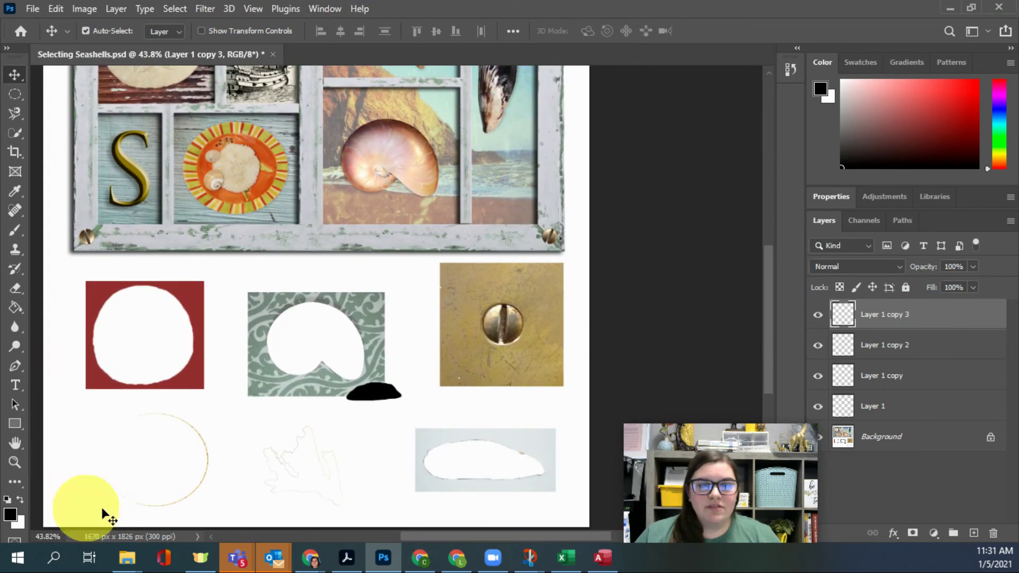
pyautogui.scroll(5, 699, 346)
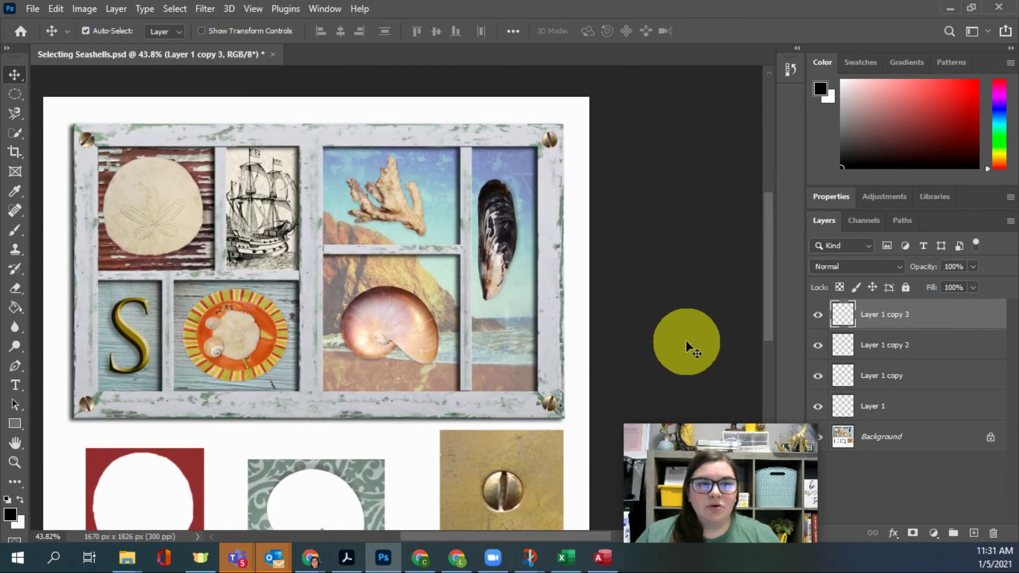
pyautogui.press('ctrl')
# Crop the canvas to the shadow-box frame's edges, leaving 1577 × 945 px
pyautogui.click(13, 157)
pyautogui.scroll(-3, 169, 318)
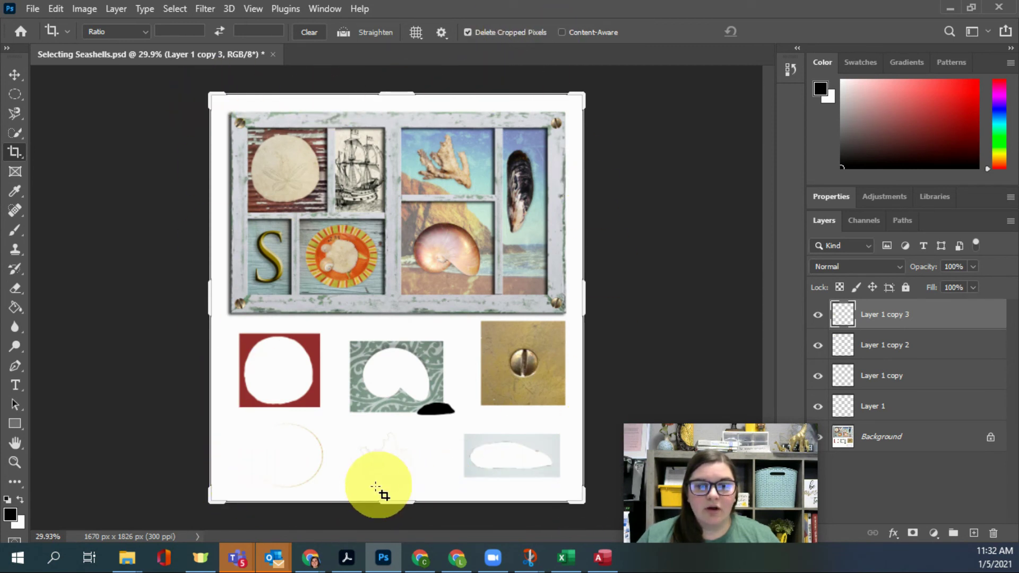
pyautogui.moveTo(396, 501); pyautogui.dragTo(419, 405)
pyautogui.moveTo(576, 174); pyautogui.dragTo(582, 184)
pyautogui.moveTo(215, 194); pyautogui.dragTo(217, 194)
pyautogui.moveTo(575, 293); pyautogui.dragTo(571, 292)
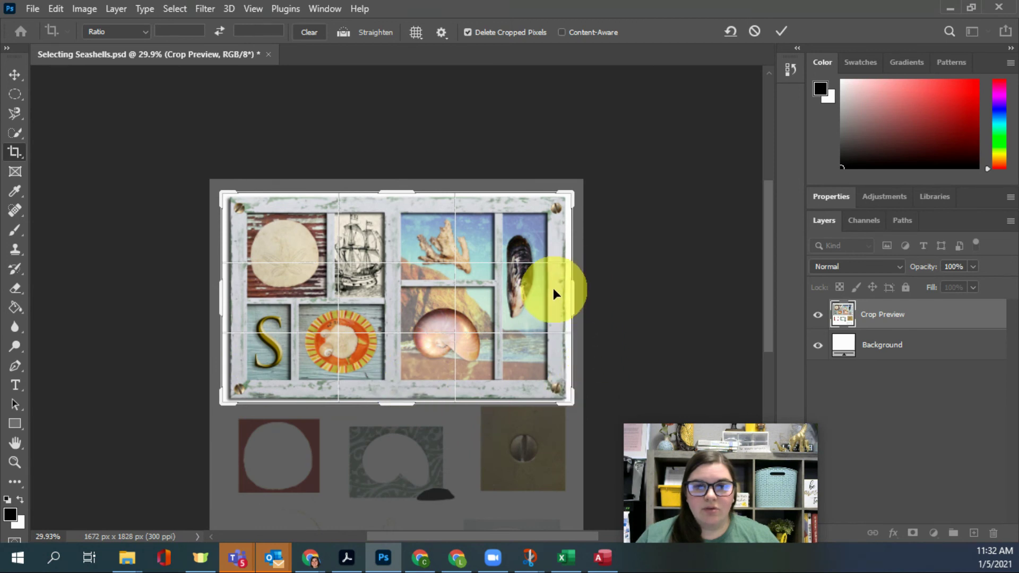
pyautogui.moveTo(575, 296); pyautogui.dragTo(575, 295)
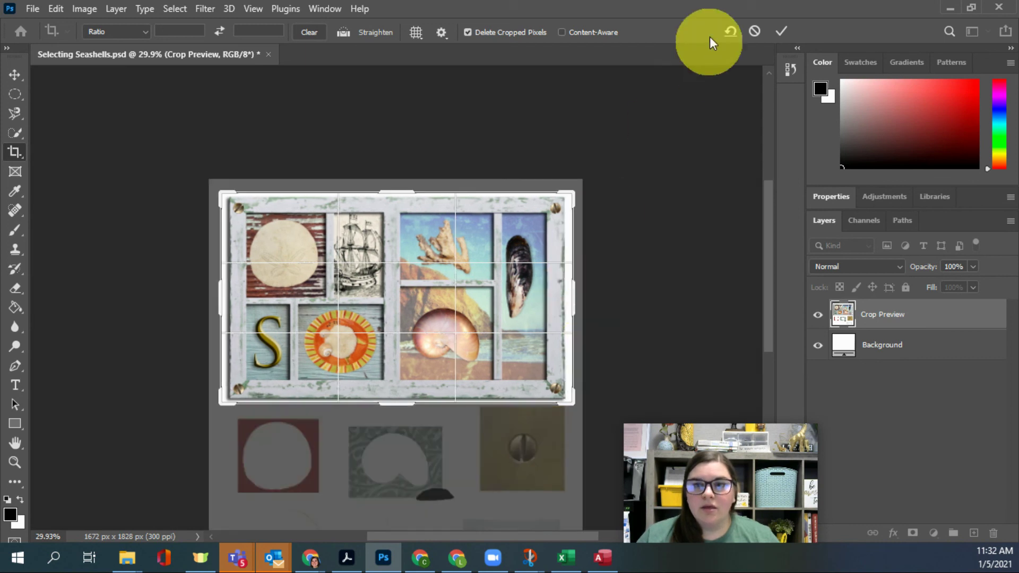
pyautogui.click(781, 31)
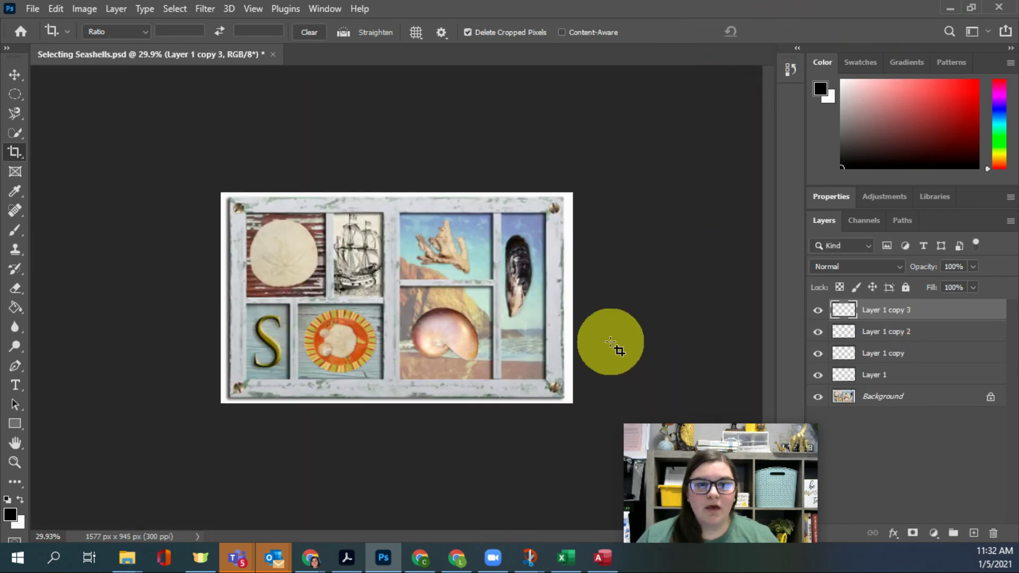
# Save the document as Selecting Seashells.psd with Maximize Compatibility on, then bring up File > Export
pyautogui.click(33, 9)
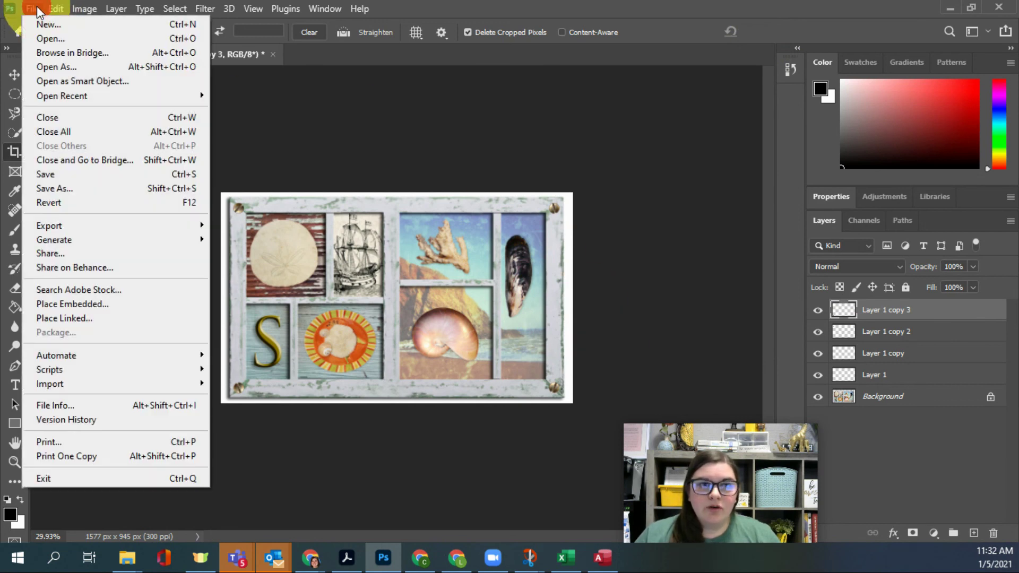
pyautogui.click(61, 181)
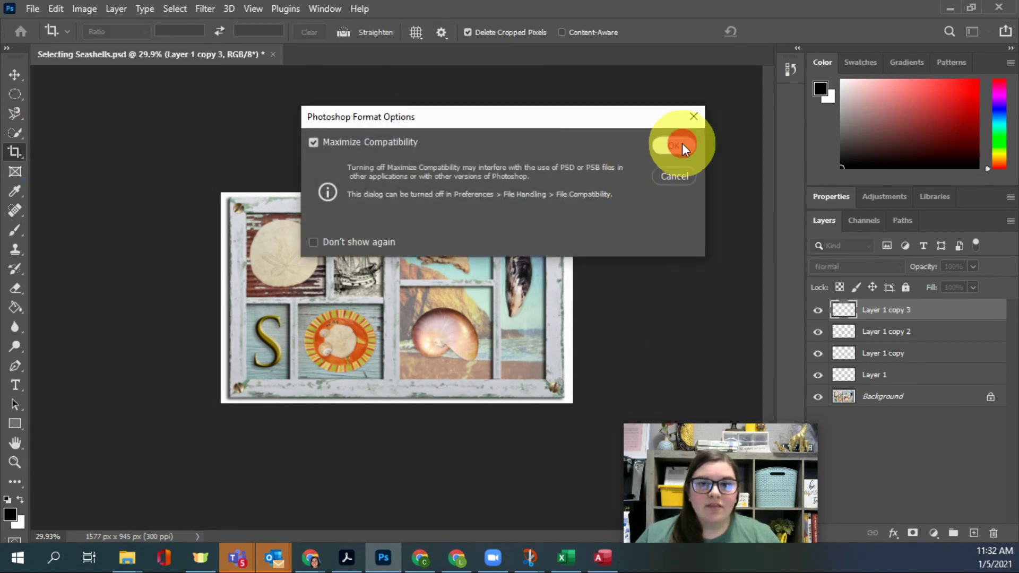
pyautogui.click(683, 144)
pyautogui.click(33, 9)
pyautogui.moveTo(133, 229)
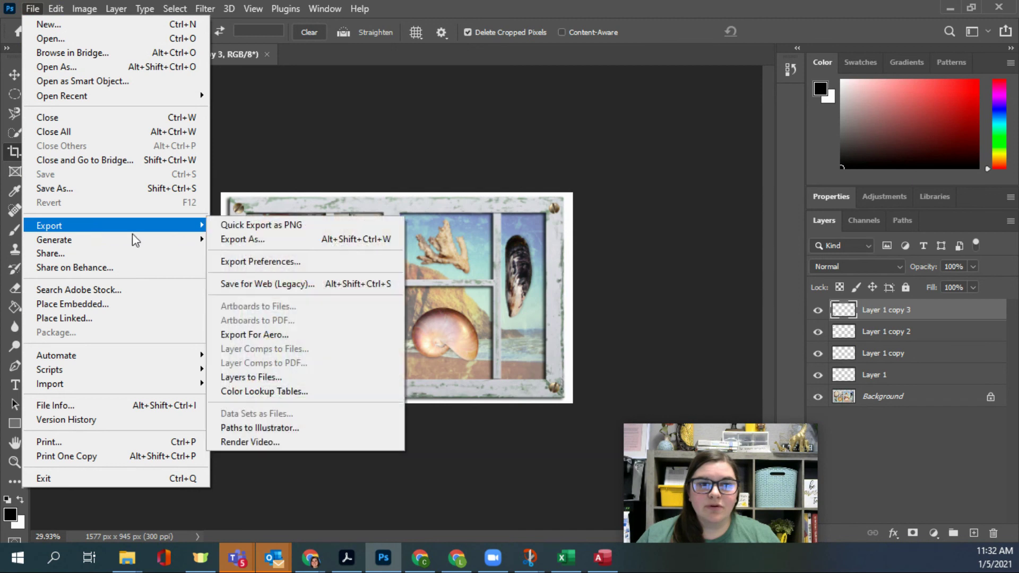